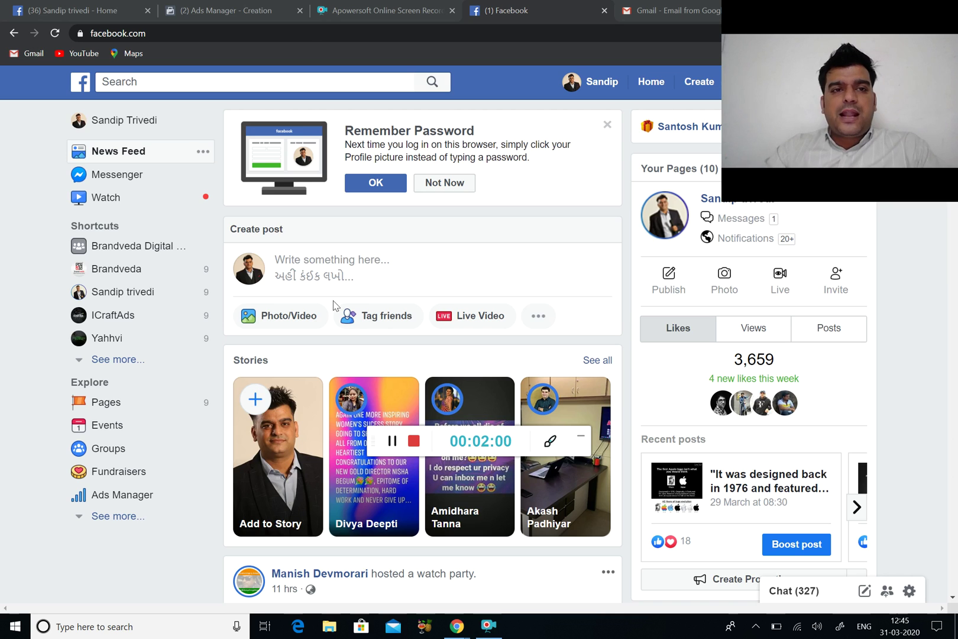
Load business.facebook.com in place of the Ads Manager campaign creation page.
click(238, 6)
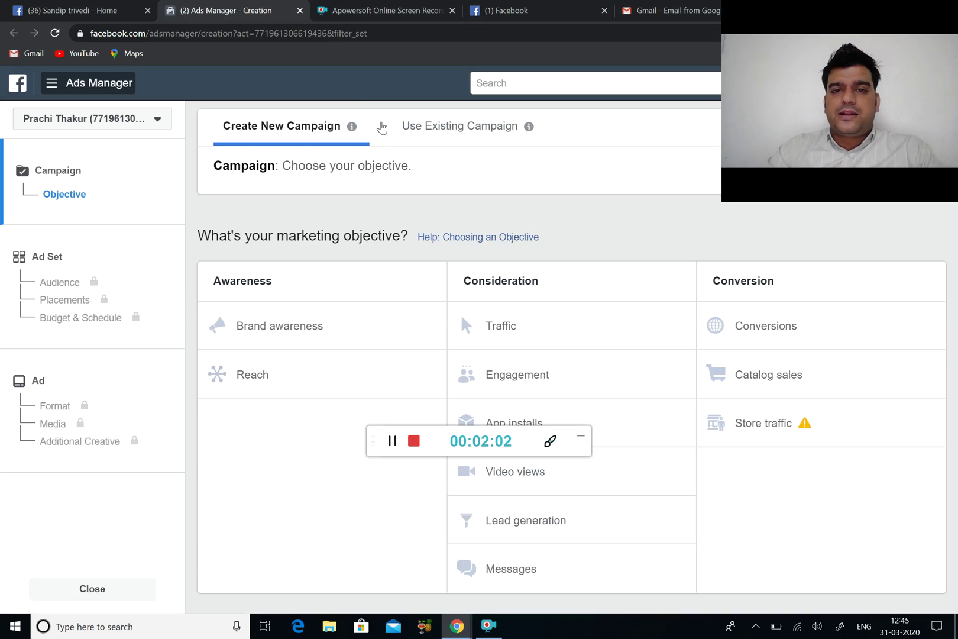
click(219, 35)
text(bsu)
key(BackSpace)
key(BackSpace)
key(BackSpace)
text(business.facebook.com)
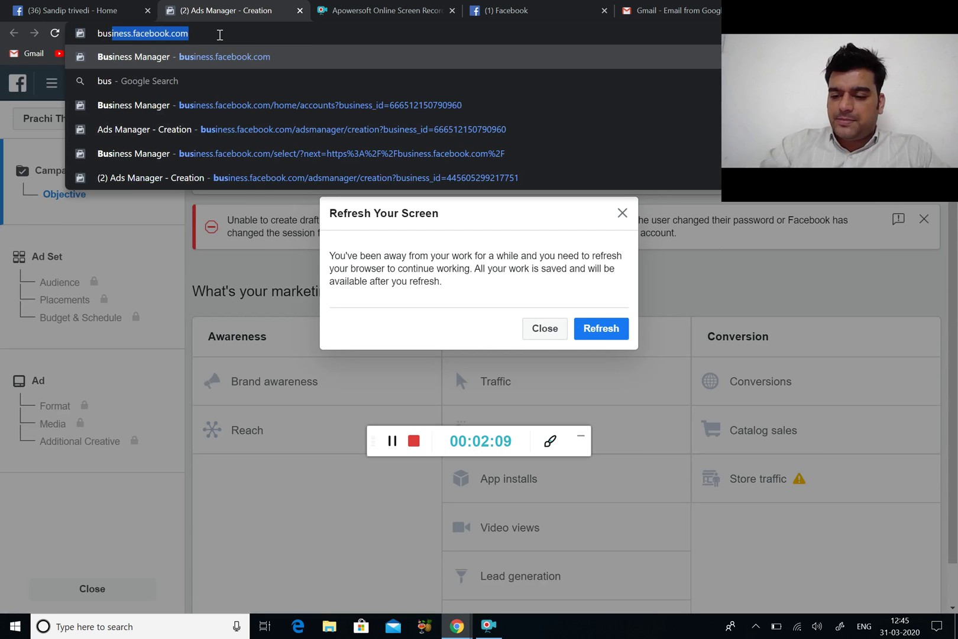
key(Return)
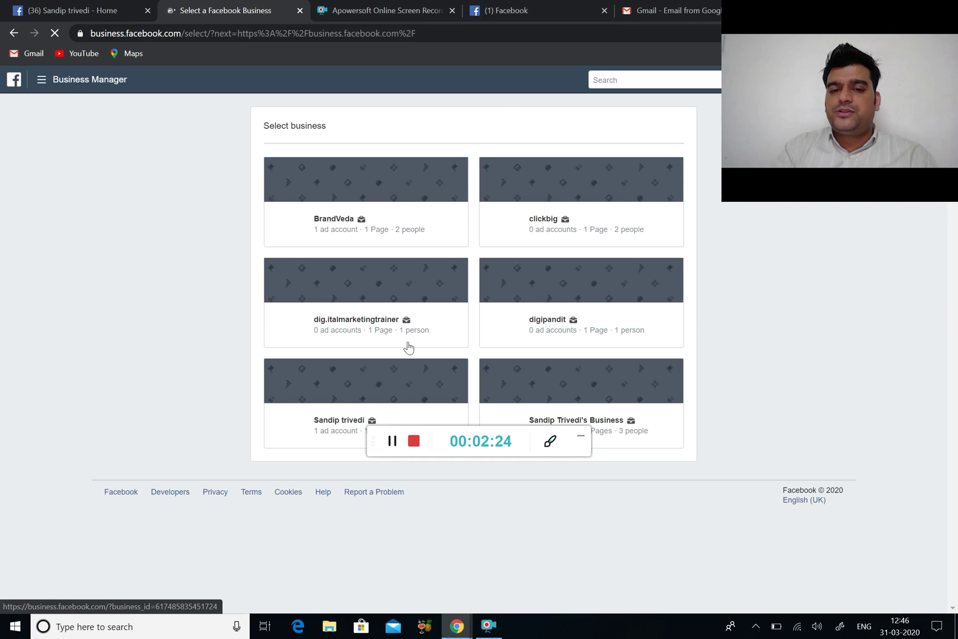
drag(432, 437, 576, 620)
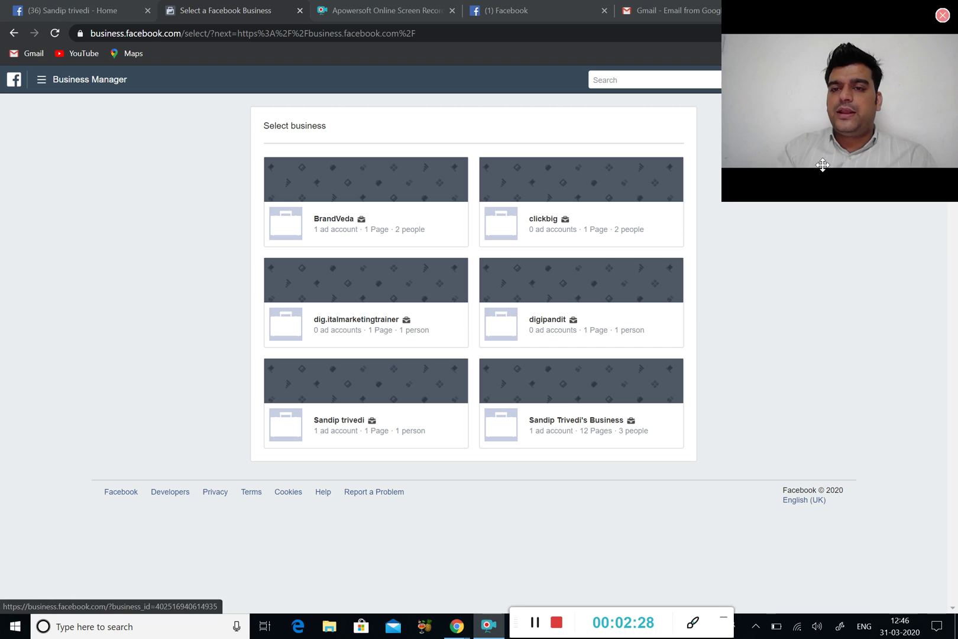
drag(822, 165, 861, 619)
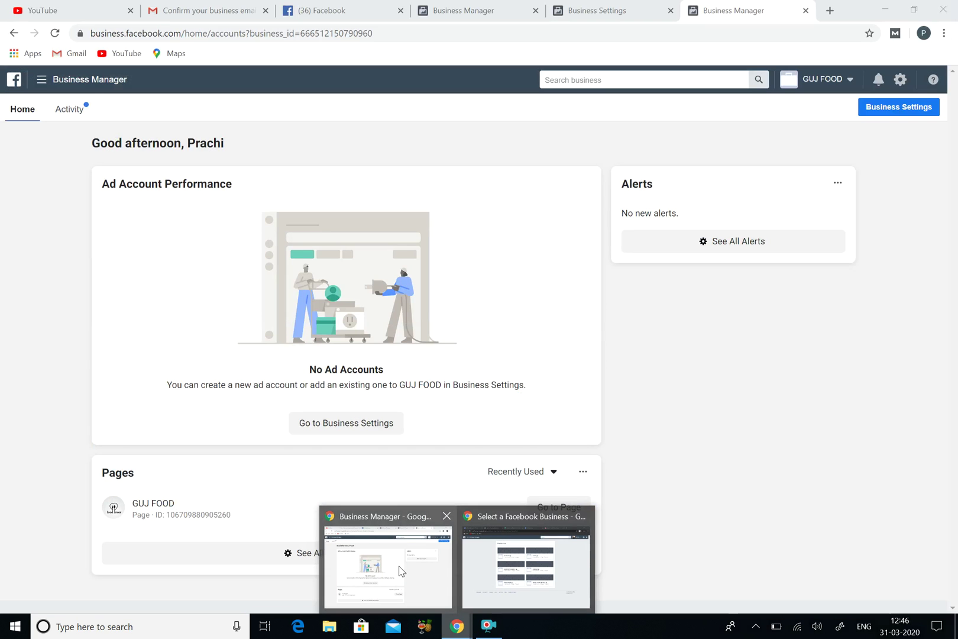
Switch to the browser window with GUJ FOOD's Business Manager and check which business account is active.
click(436, 571)
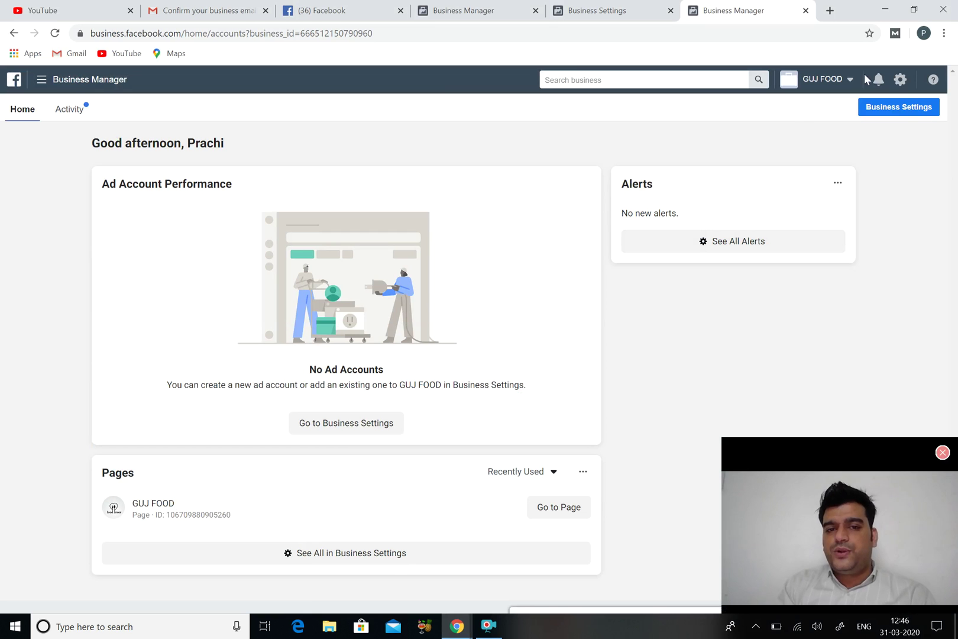
click(846, 81)
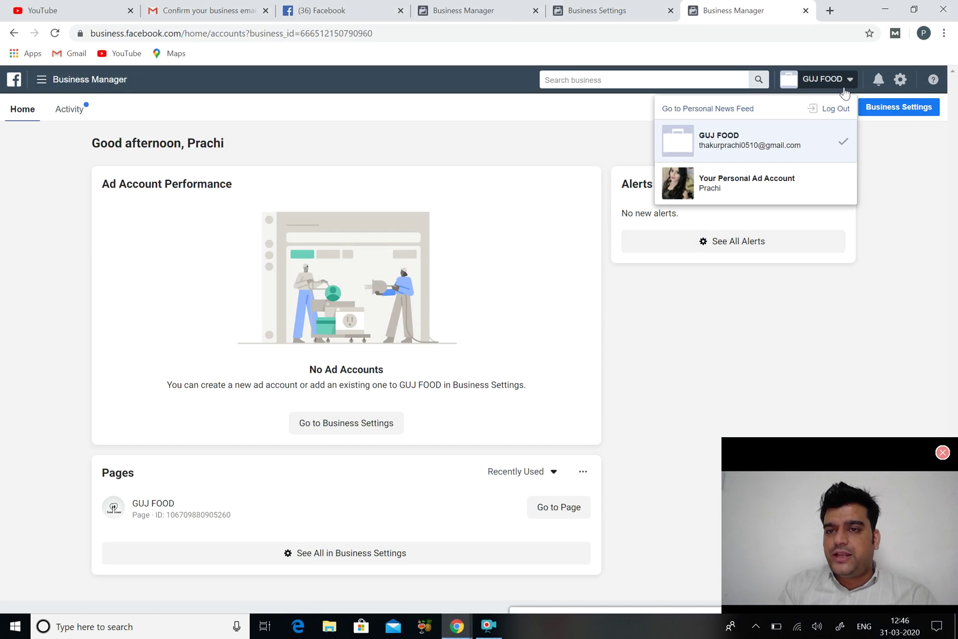
click(539, 139)
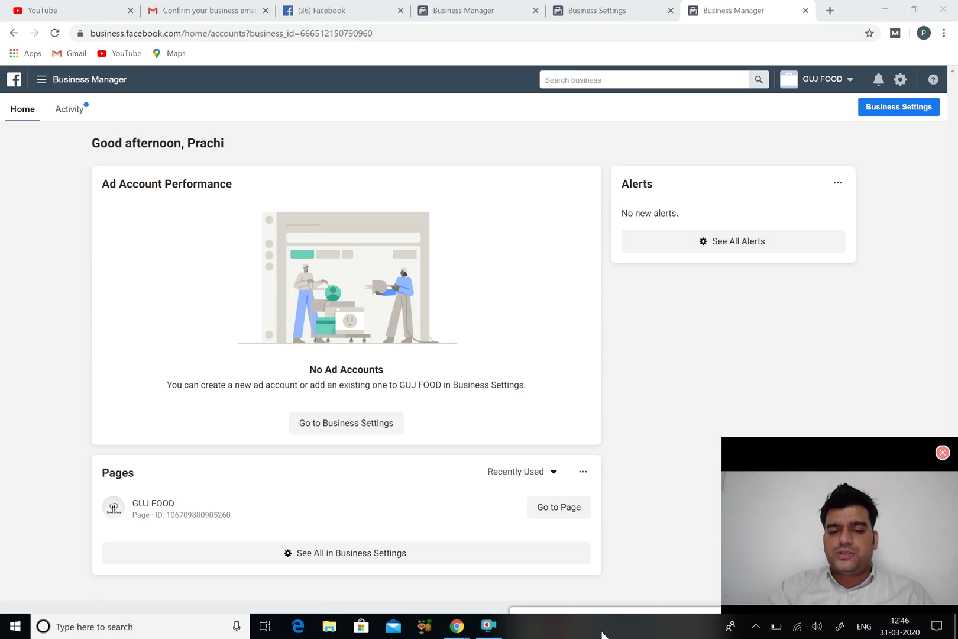
click(487, 628)
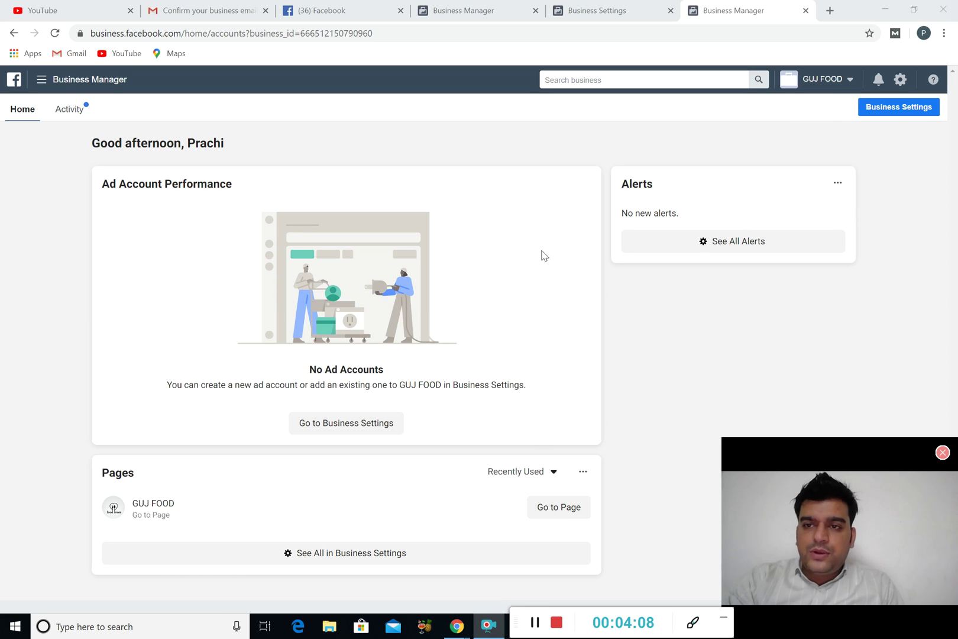
Open GUJ FOOD's business settings and start adding a new partner to share assets with.
click(895, 112)
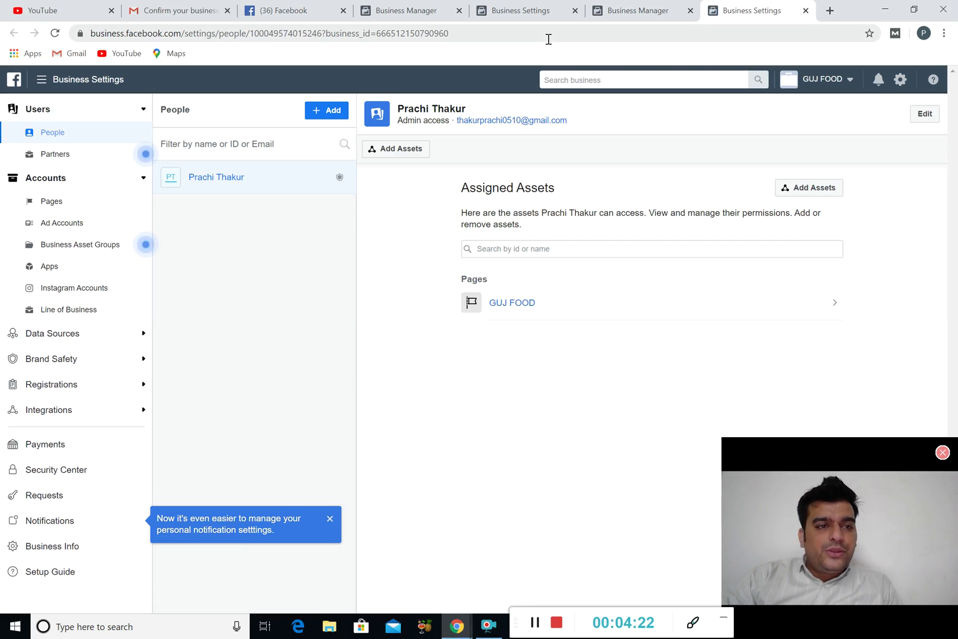
click(75, 156)
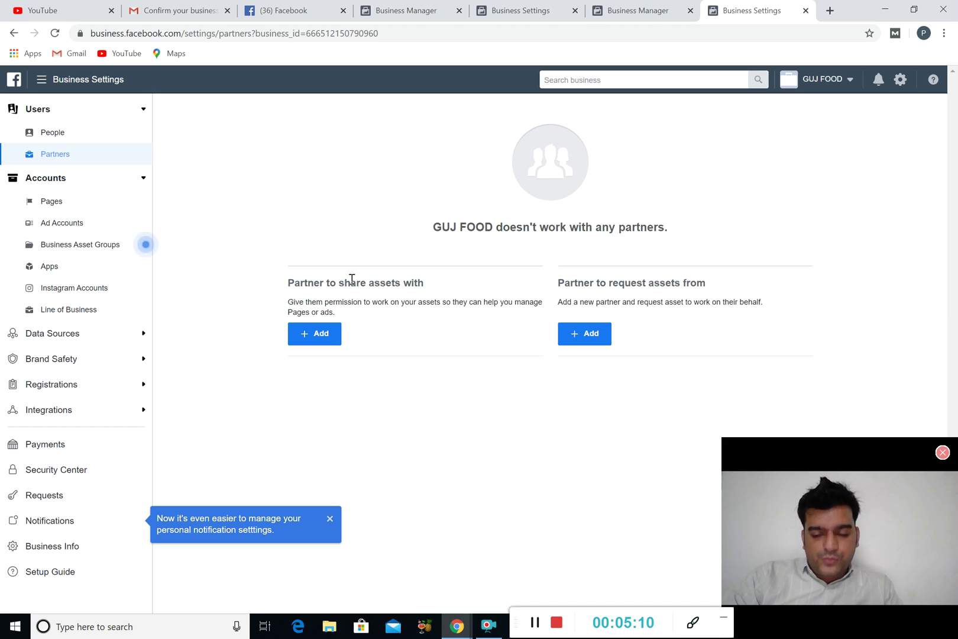
click(325, 335)
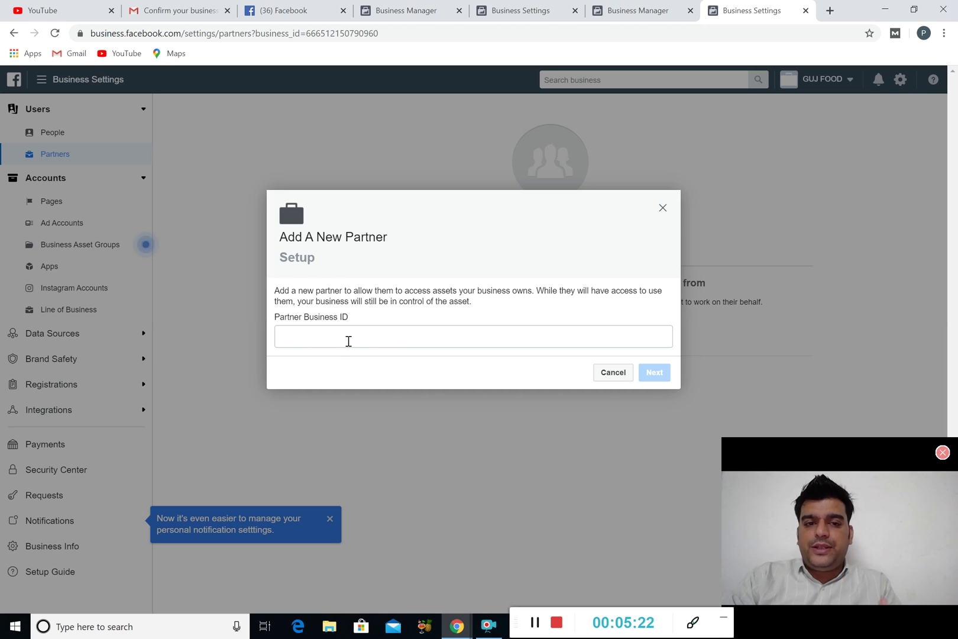
Switch to the incognito browser window and open the business settings of the BrandVeda business.
mouse_move(456, 631)
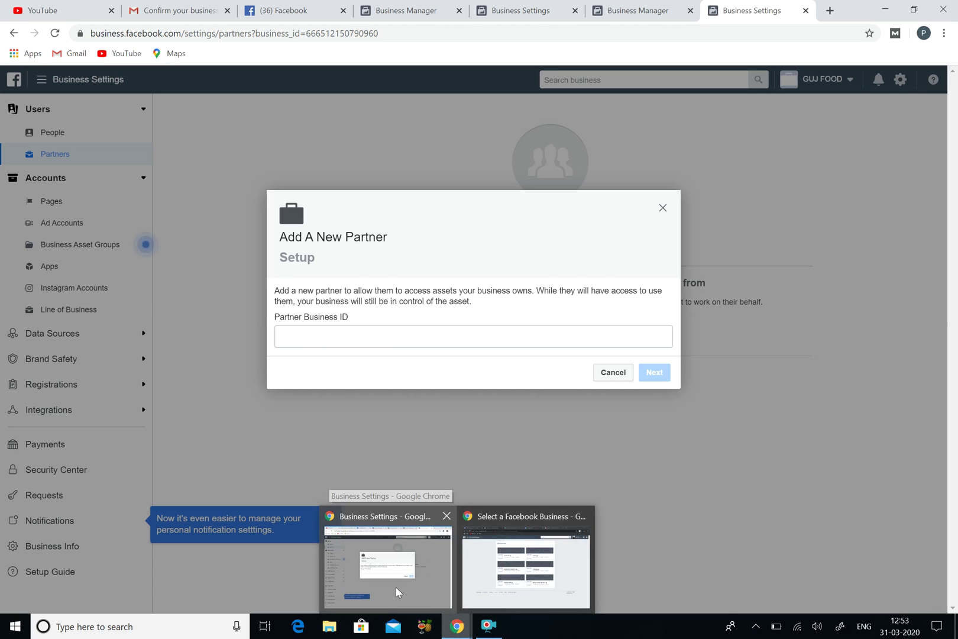
click(396, 586)
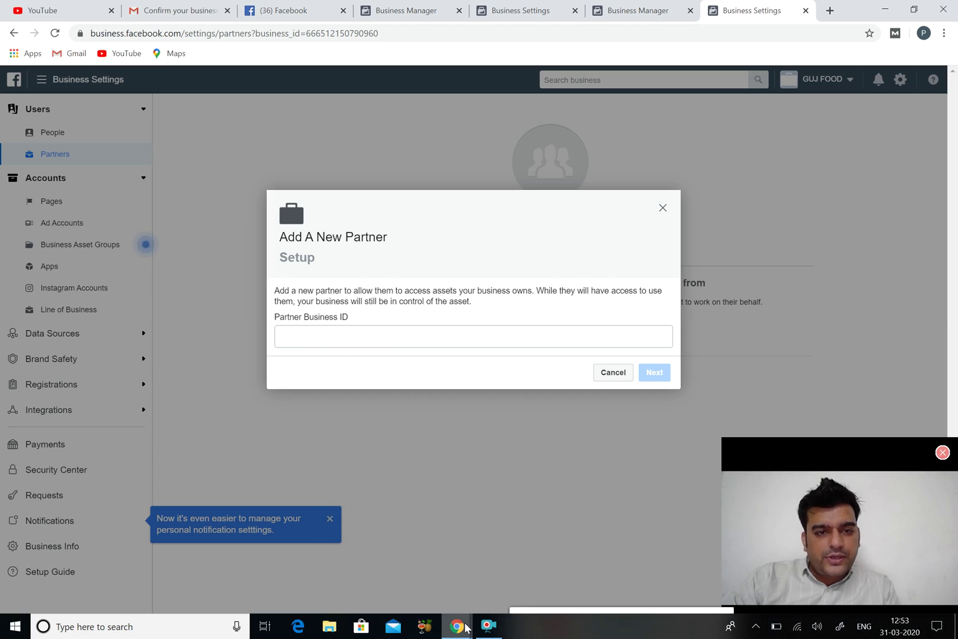
mouse_move(465, 626)
click(525, 586)
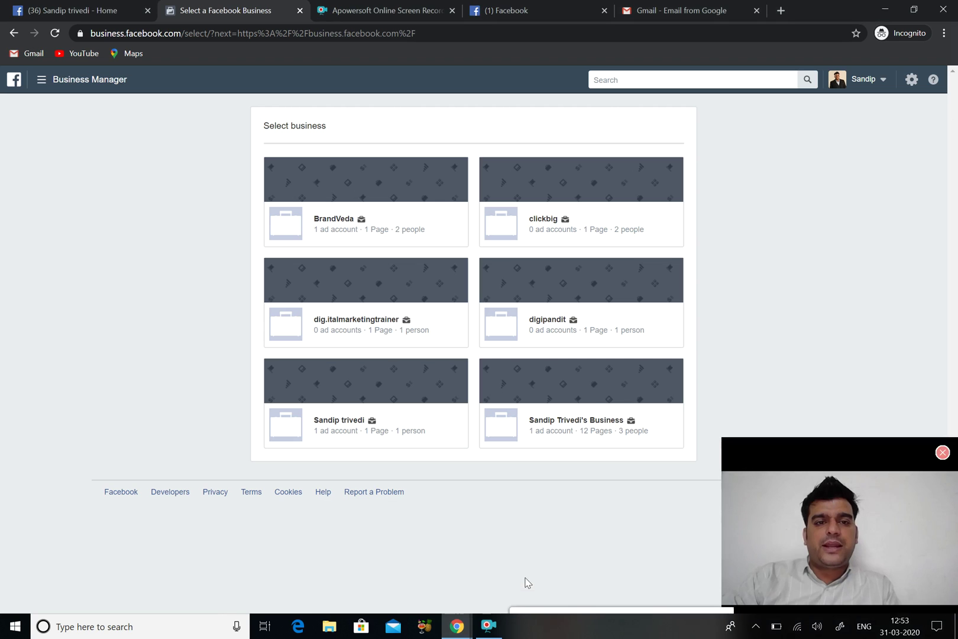
click(338, 222)
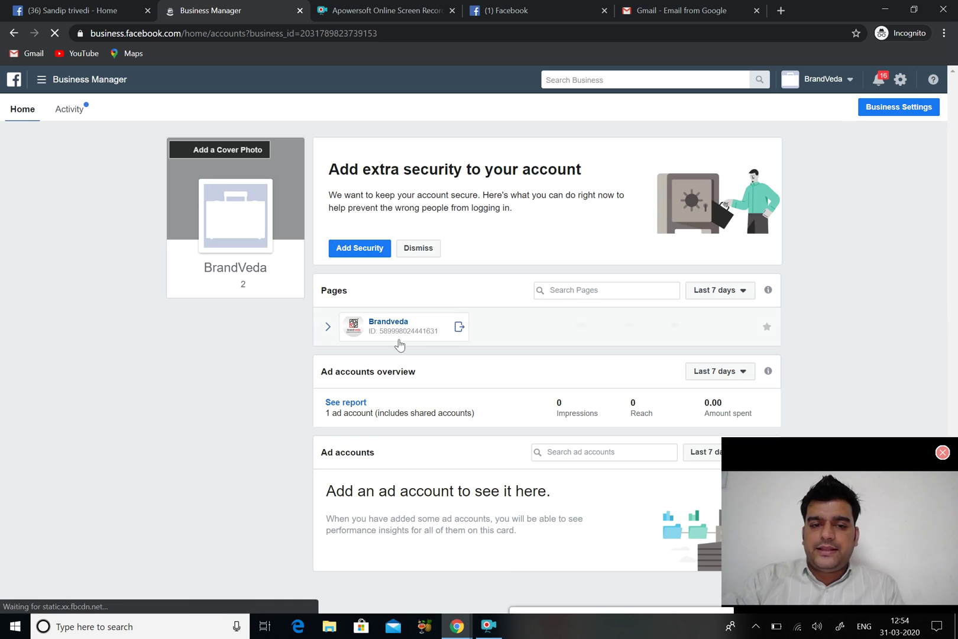
click(881, 111)
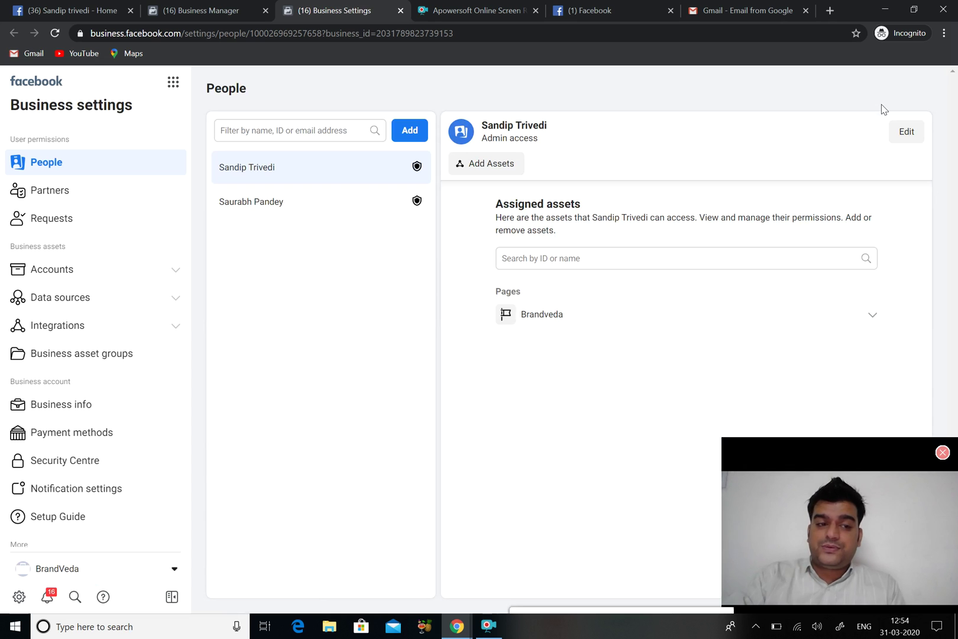
Copy BrandVeda's Business Manager ID from its business information page.
scroll(114, 300, down, 1)
click(69, 156)
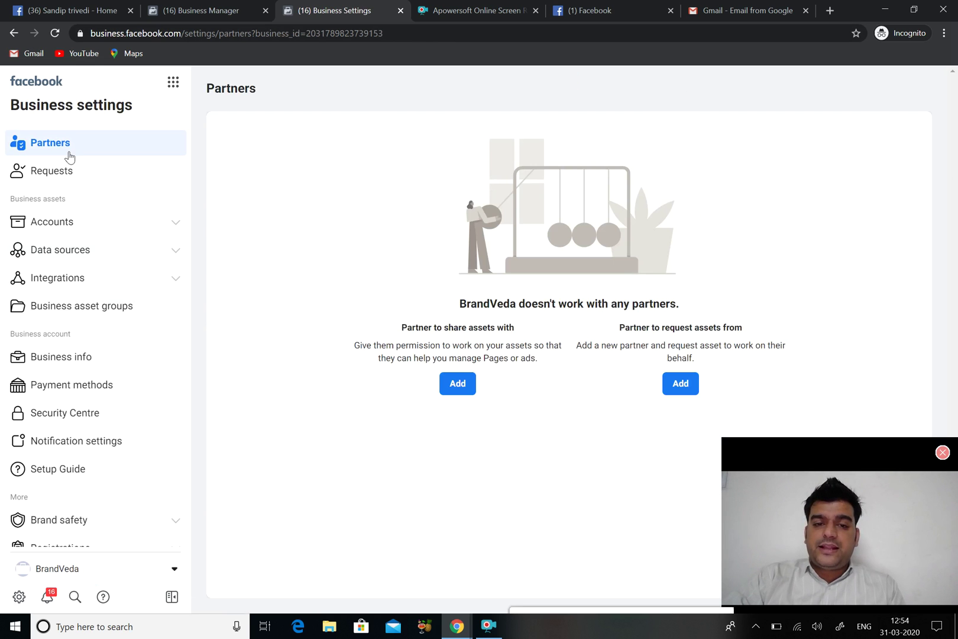
scroll(30, 323, down, 1)
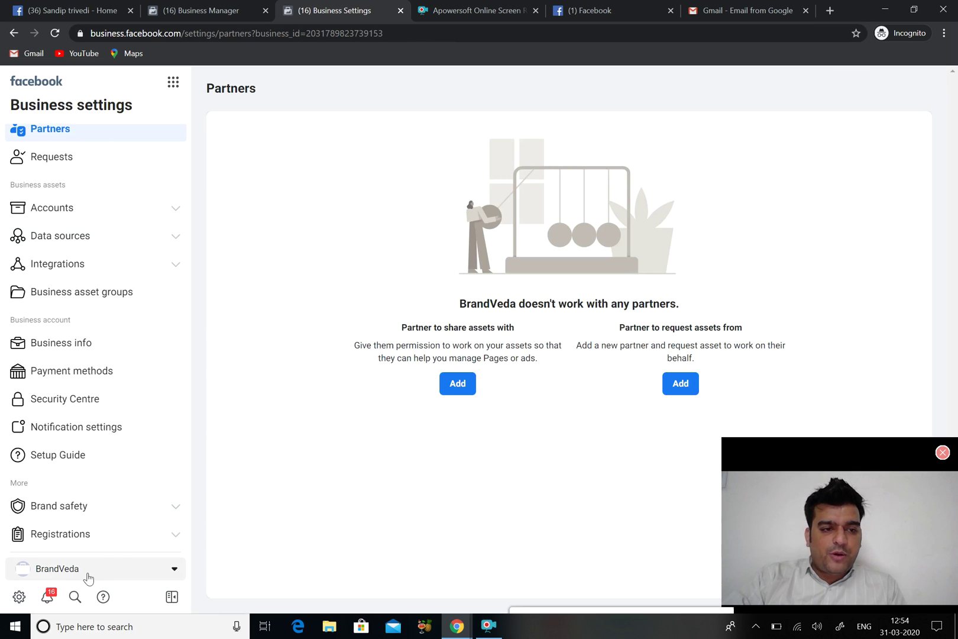
click(80, 354)
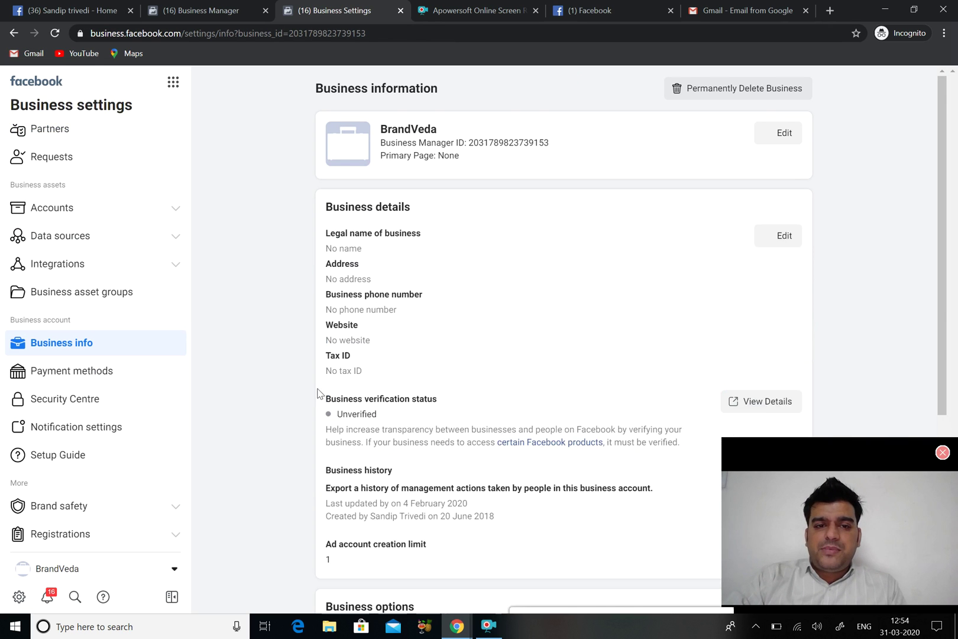
scroll(336, 351, down, 5)
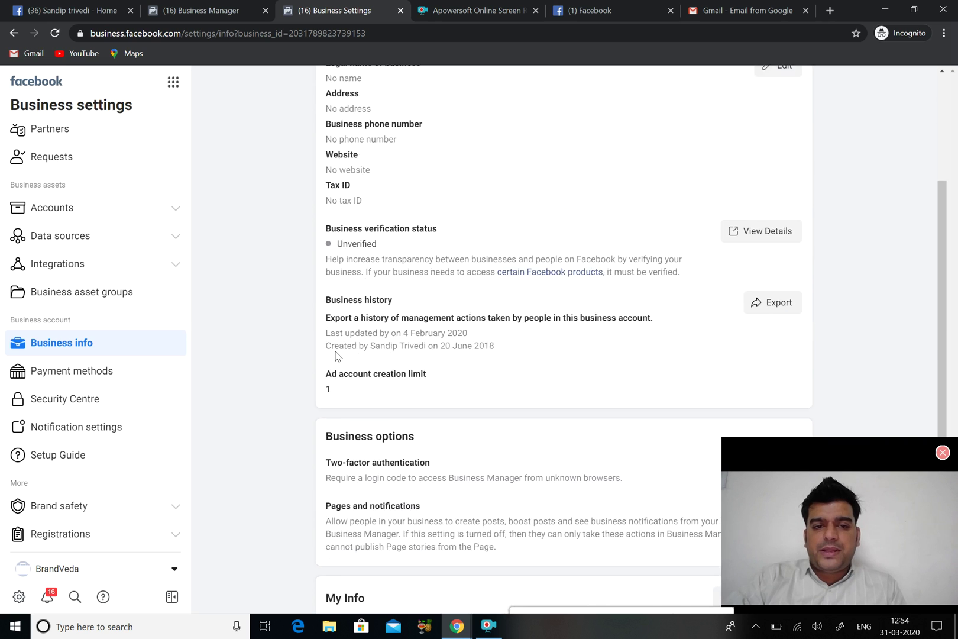
scroll(336, 354, up, 5)
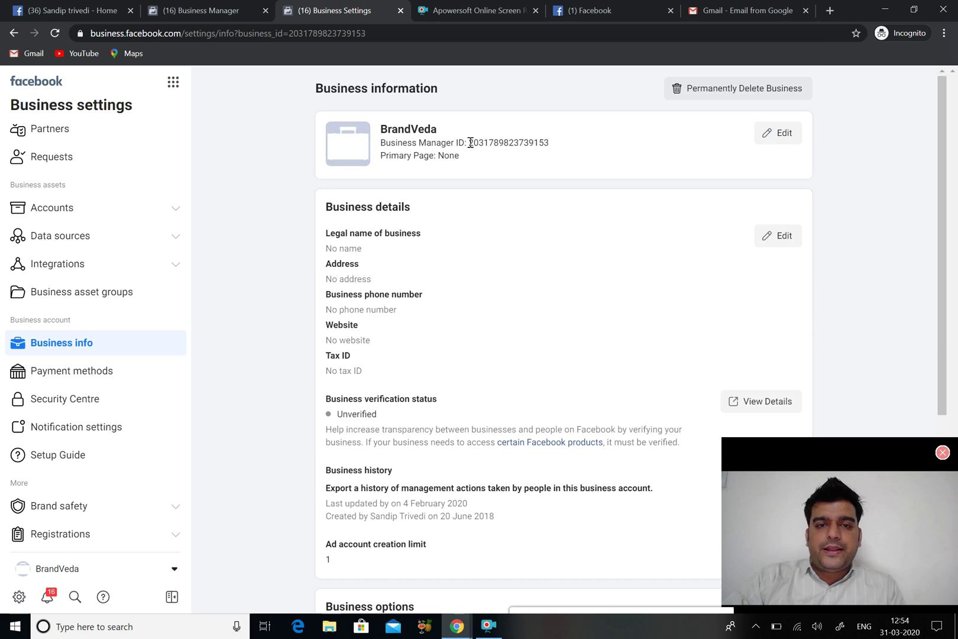
drag(470, 142, 556, 145)
key(ctrl+c)
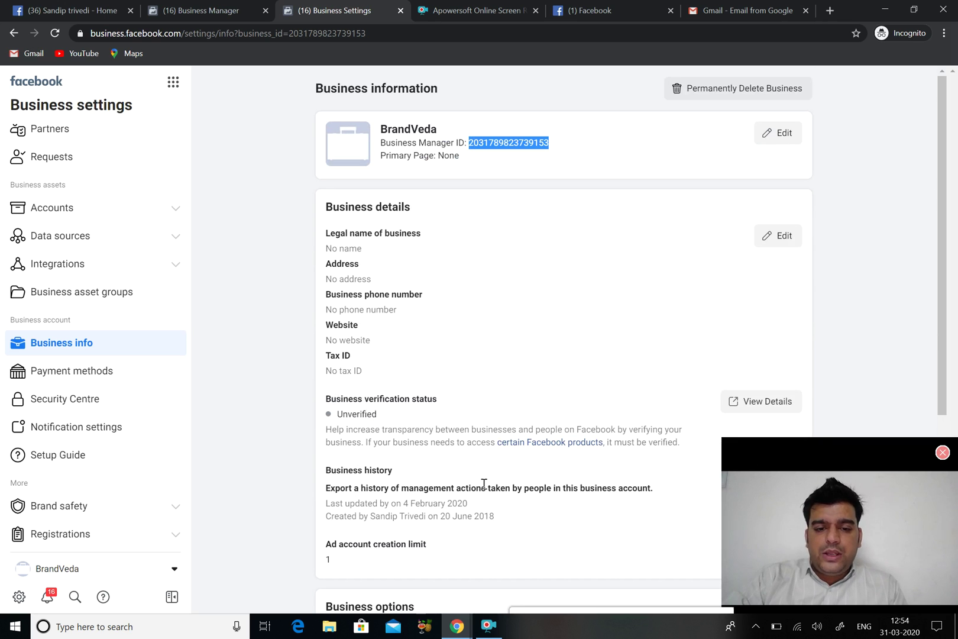
Return to GUJ FOOD's new partner setup, paste the copied partner business ID and continue to asset assignment.
click(463, 630)
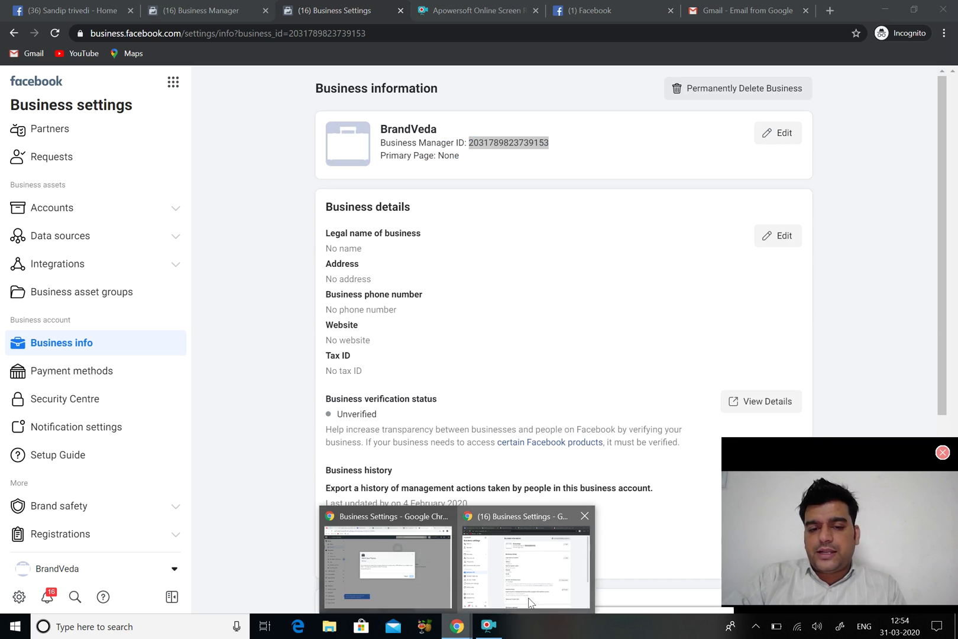
click(417, 583)
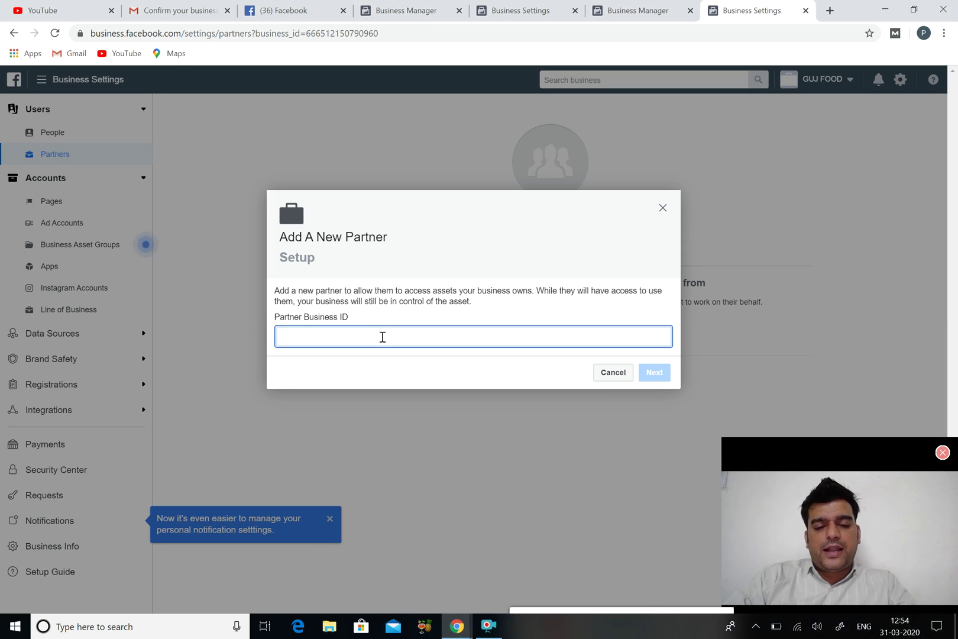
key(ctrl+v)
click(663, 374)
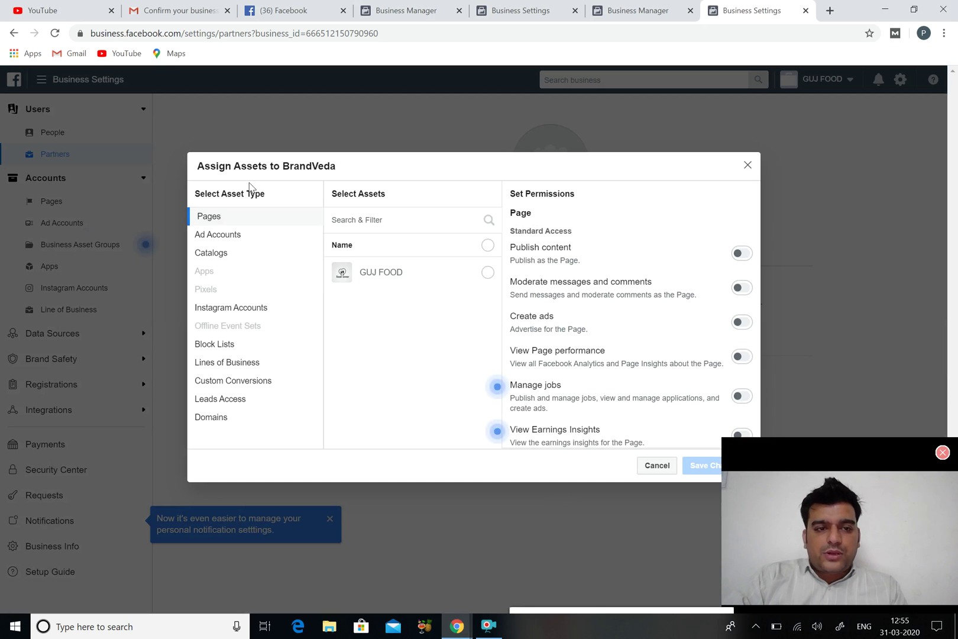
Select the GUJ FOOD page as an asset for BrandVeda and enable the Manage Page admin permission.
click(490, 276)
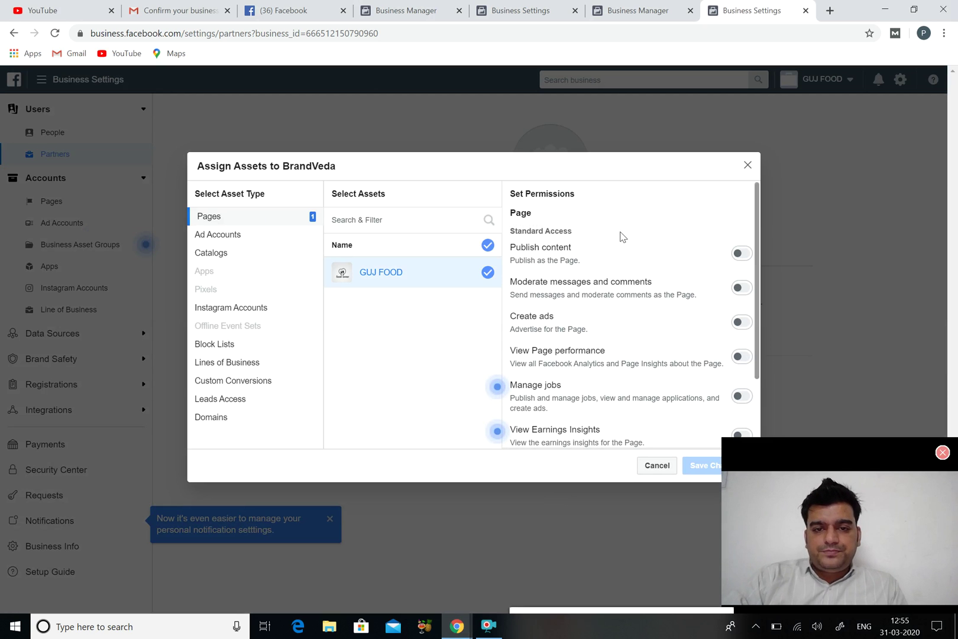
scroll(617, 244, down, 1)
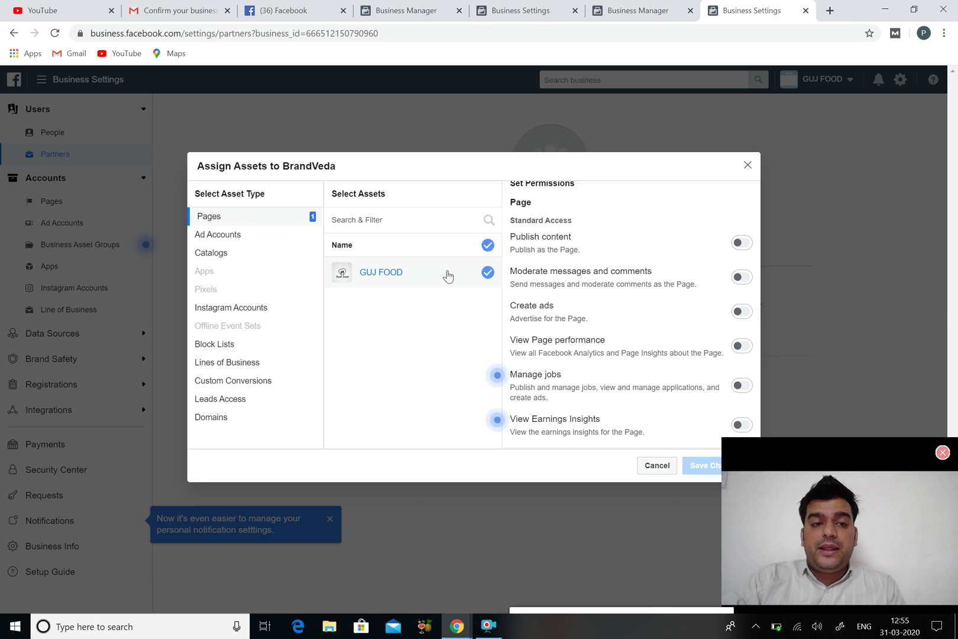
scroll(594, 270, down, 1)
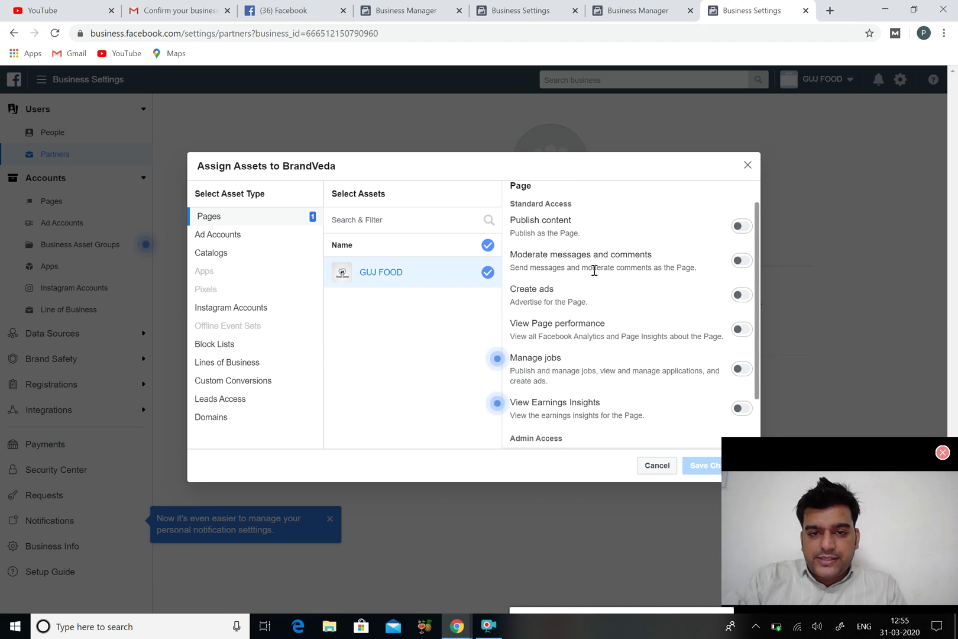
scroll(594, 271, down, 1)
scroll(684, 289, down, 1)
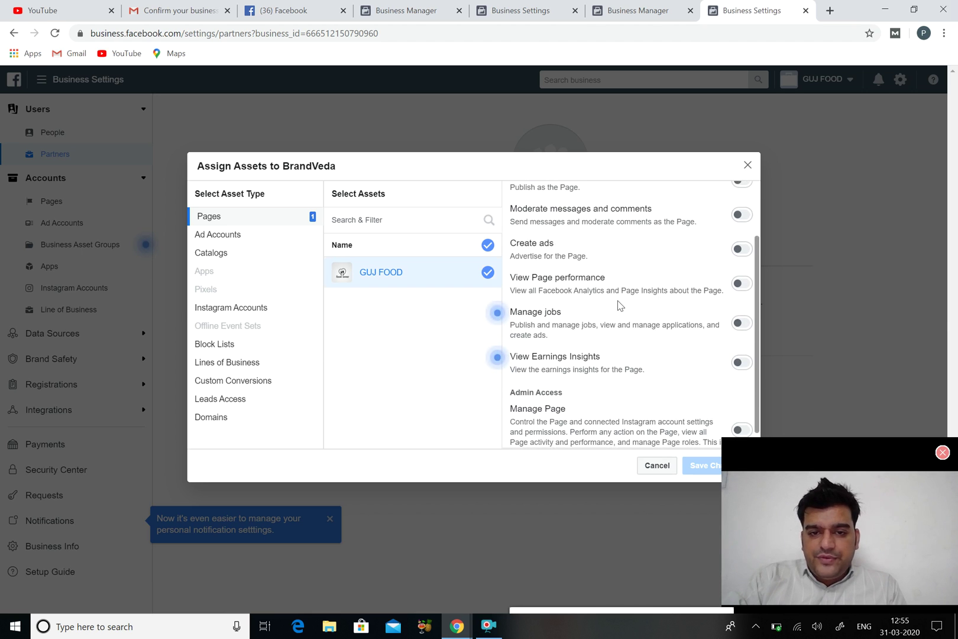
scroll(693, 316, down, 1)
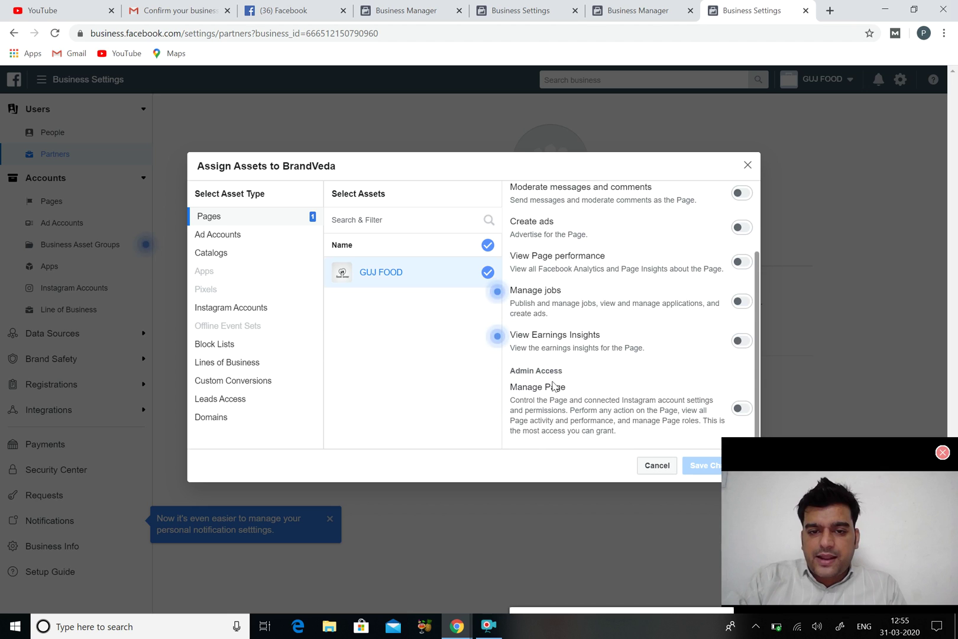
click(742, 408)
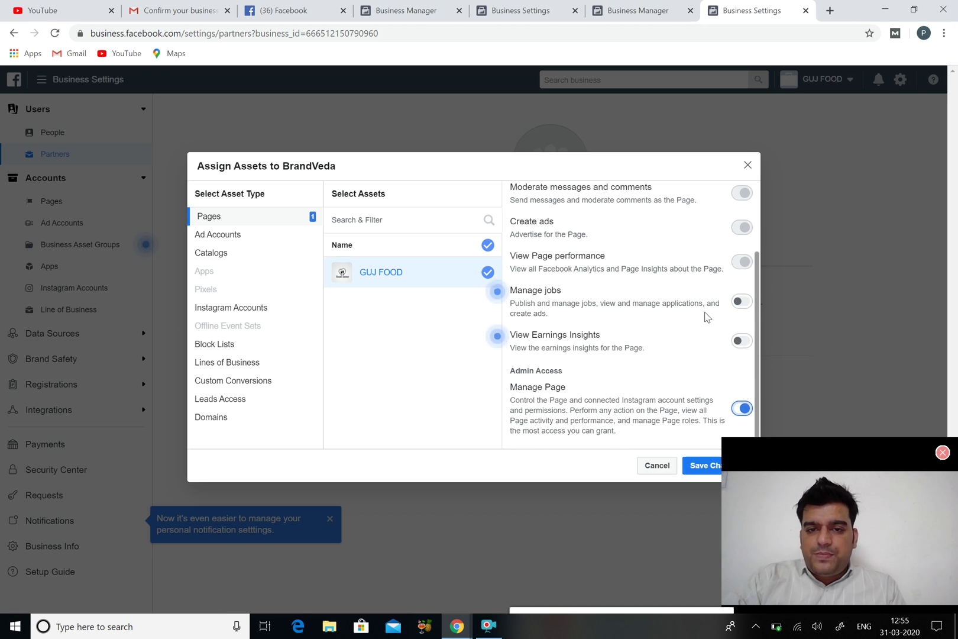
Review the page permissions set for BrandVeda and check the Ad Accounts available for assignment.
scroll(706, 320, up, 1)
scroll(708, 319, up, 1)
scroll(708, 319, up, 1)
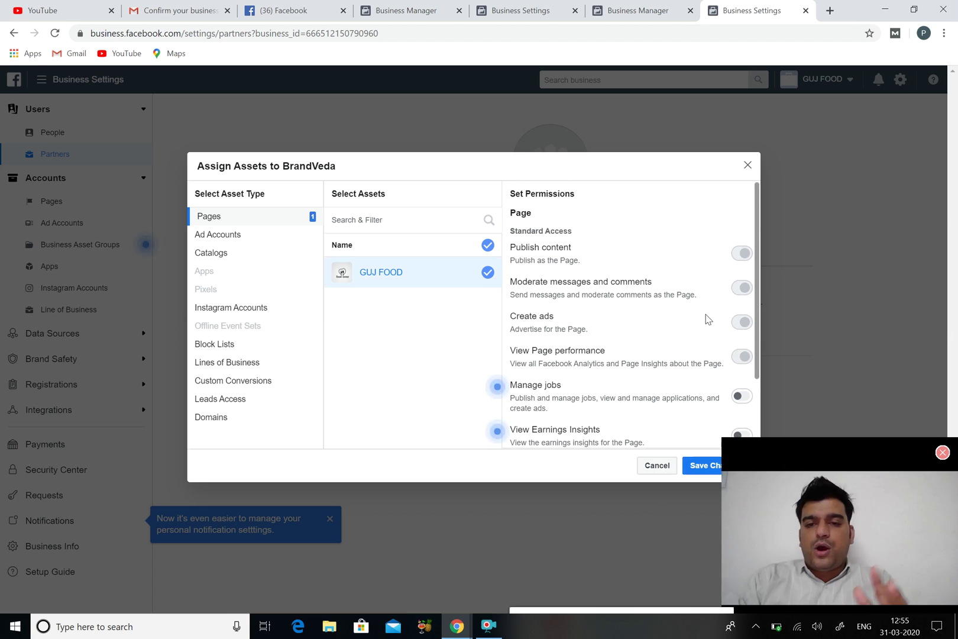
scroll(708, 320, down, 2)
scroll(707, 319, down, 1)
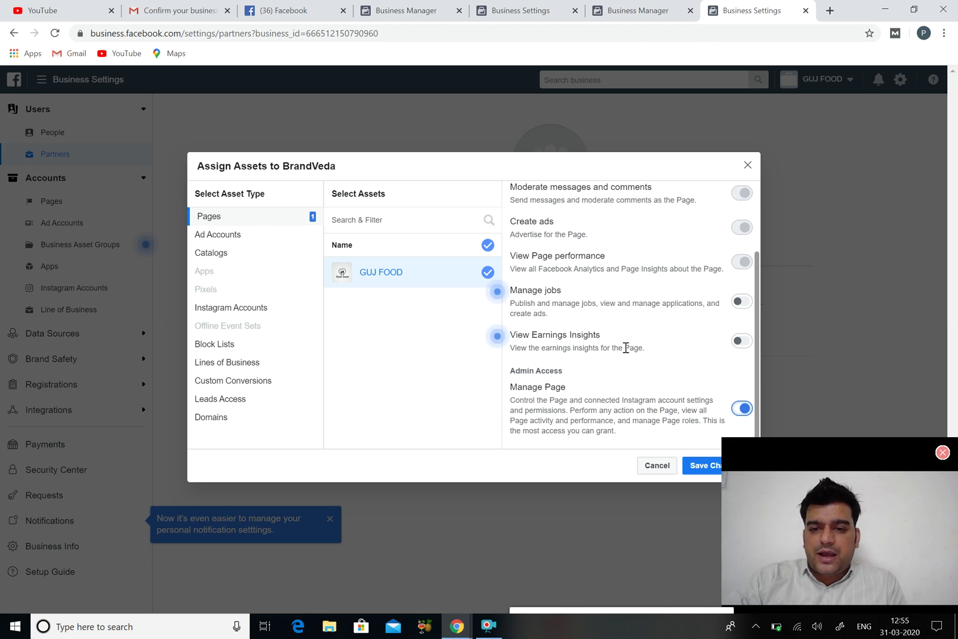
click(231, 241)
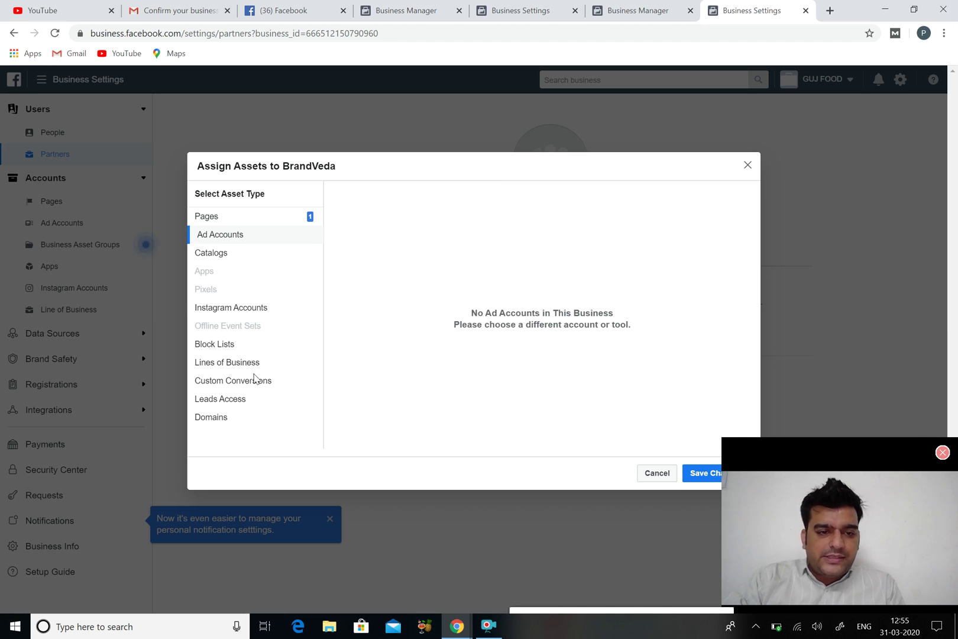
Save the GUJ FOOD page assignment to BrandVeda and close the assets confirmation.
click(707, 476)
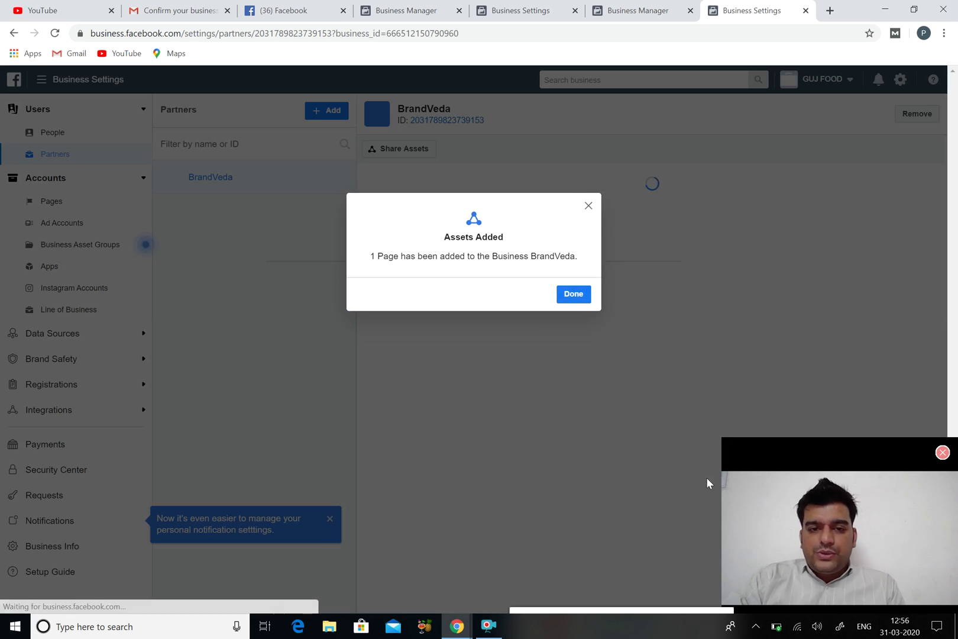
click(572, 296)
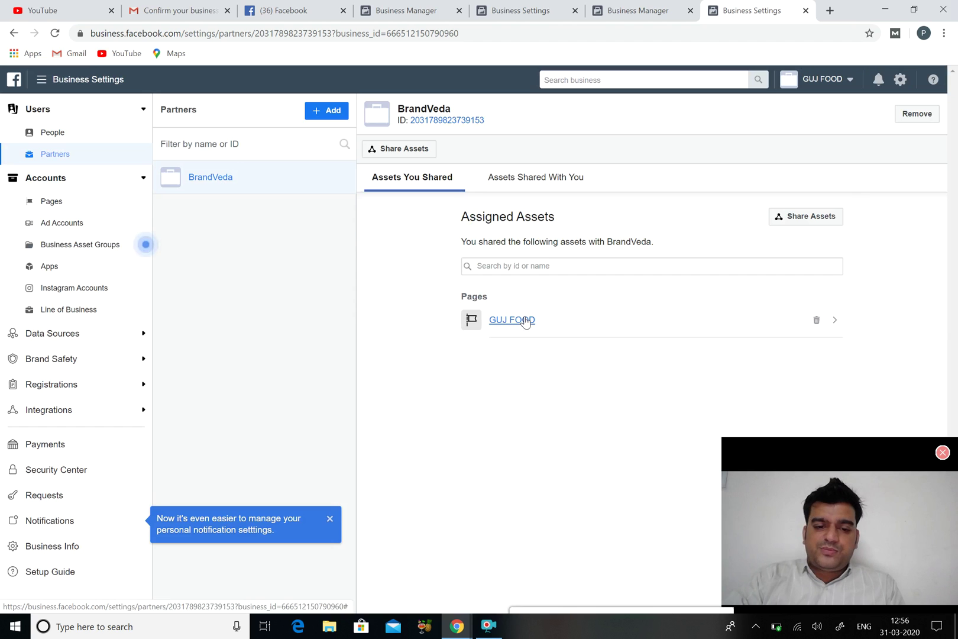
click(490, 632)
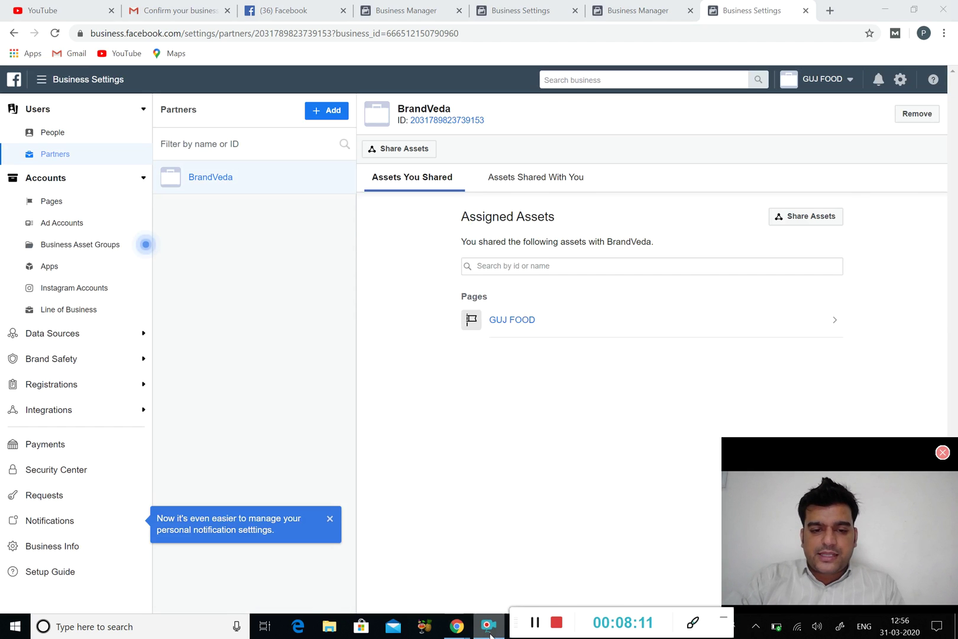
click(535, 622)
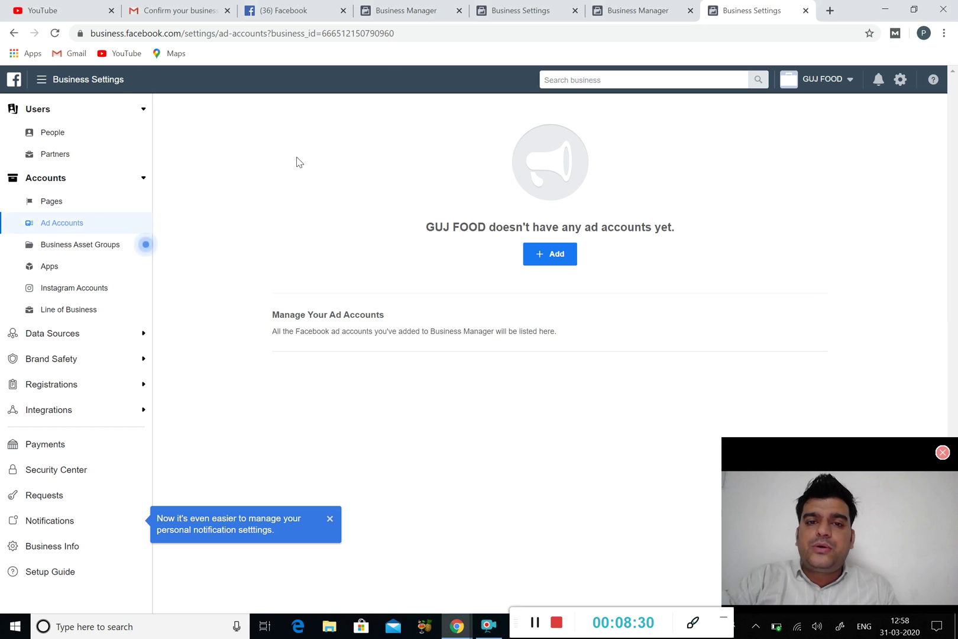
Start creating a new ad account for GUJ FOOD and name it "guj foods".
click(557, 254)
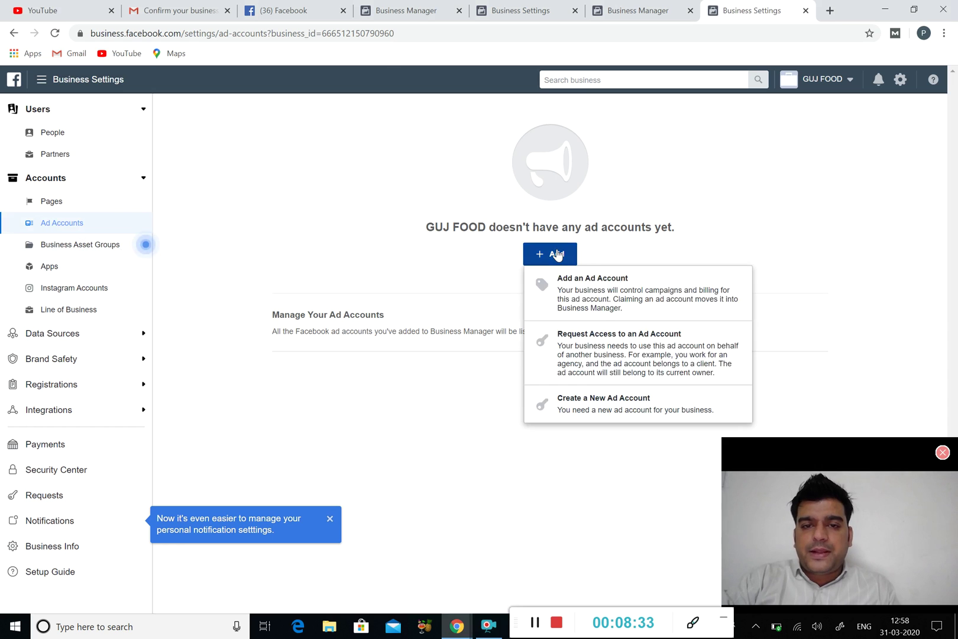
click(593, 403)
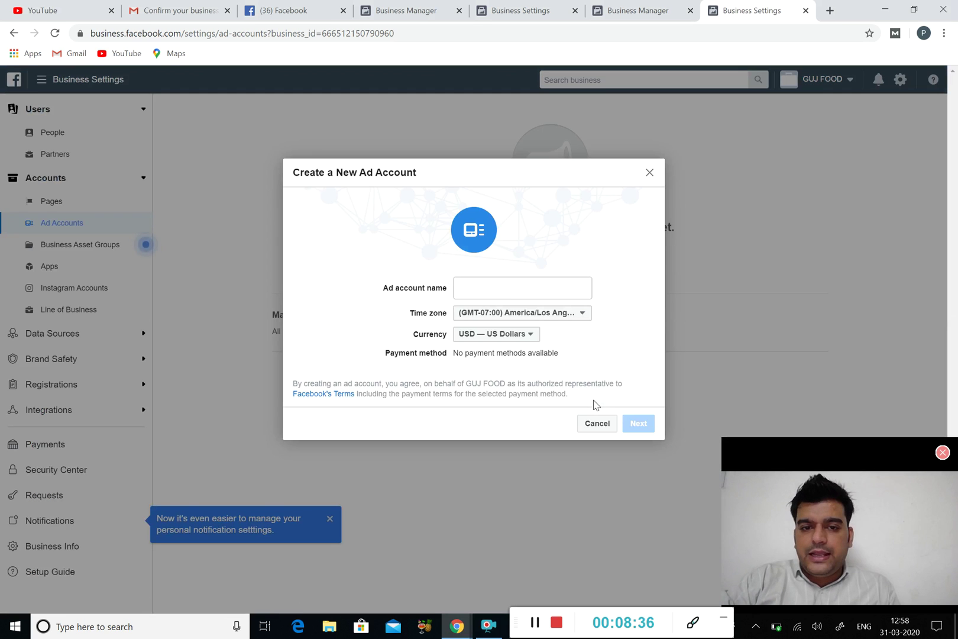
click(508, 292)
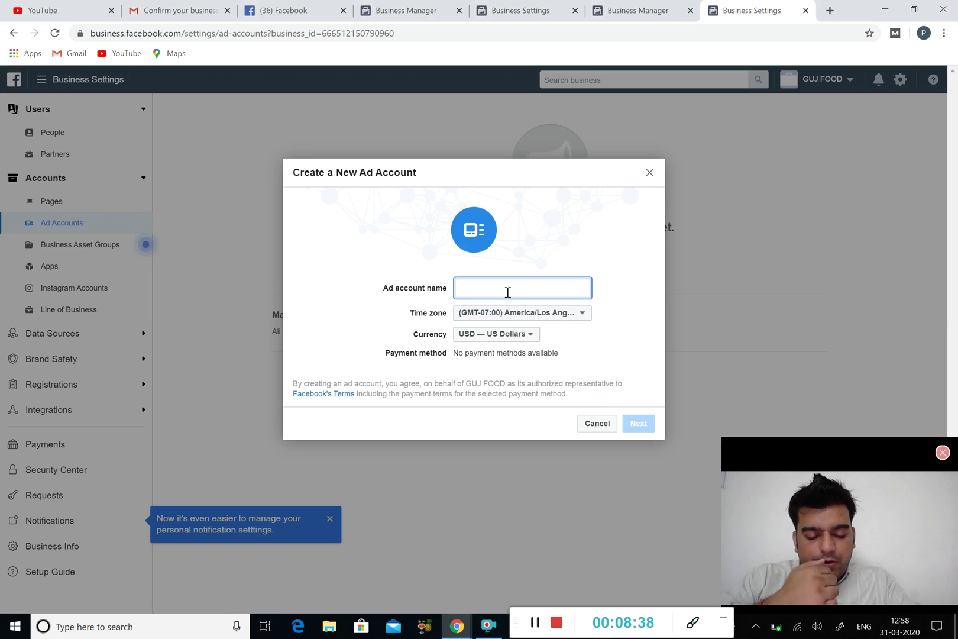
text(guj g)
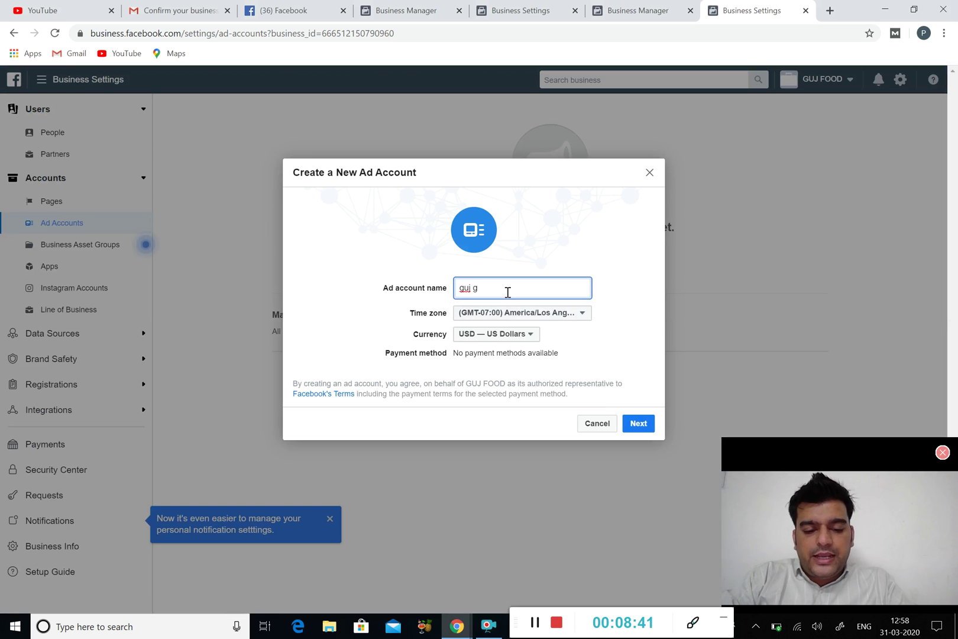
key(BackSpace)
text(foods)
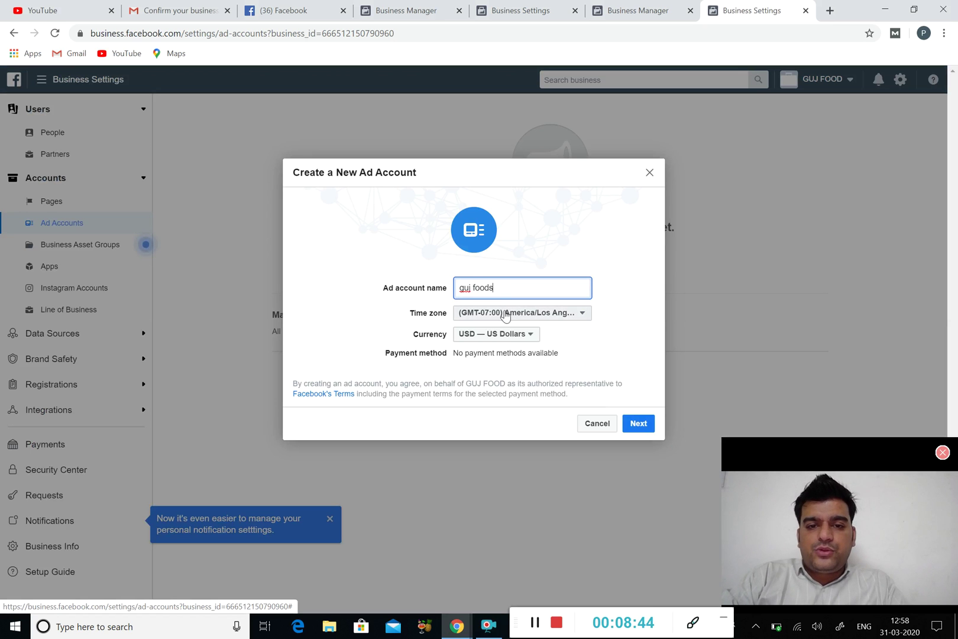
click(504, 315)
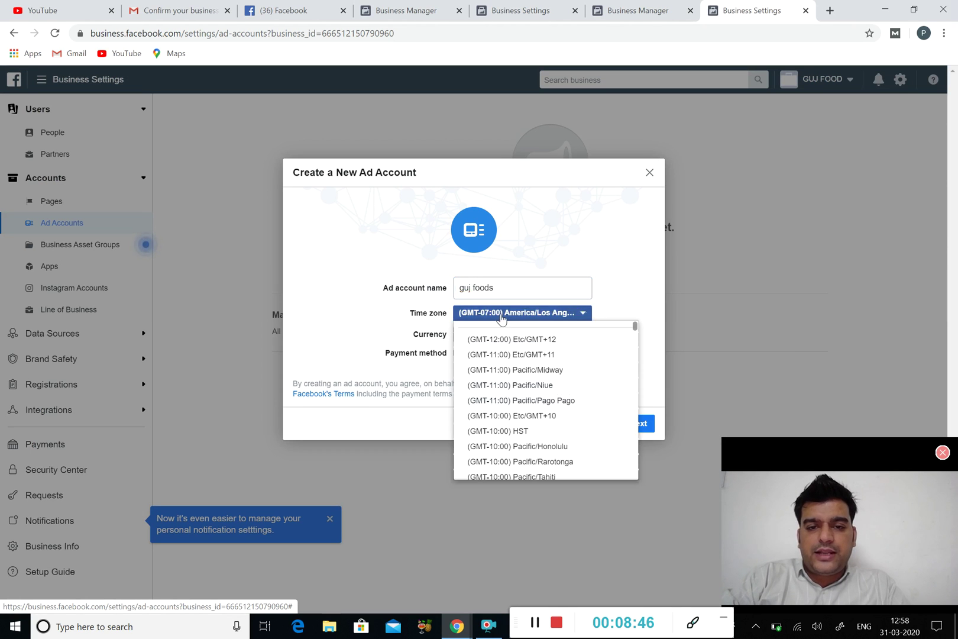
scroll(509, 390, down, 1)
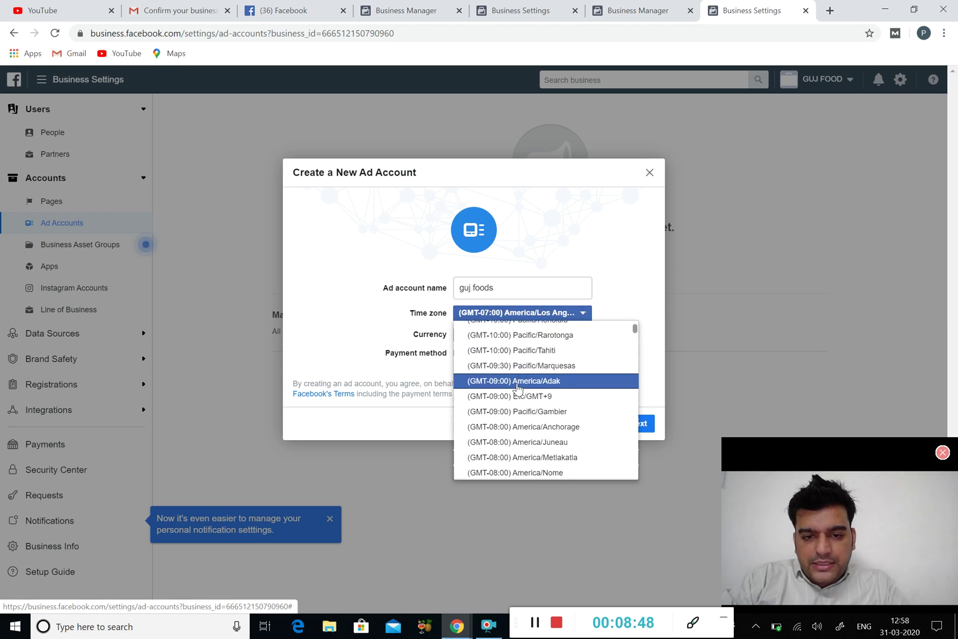
scroll(518, 388, down, 3)
scroll(518, 387, down, 1)
scroll(517, 388, down, 2)
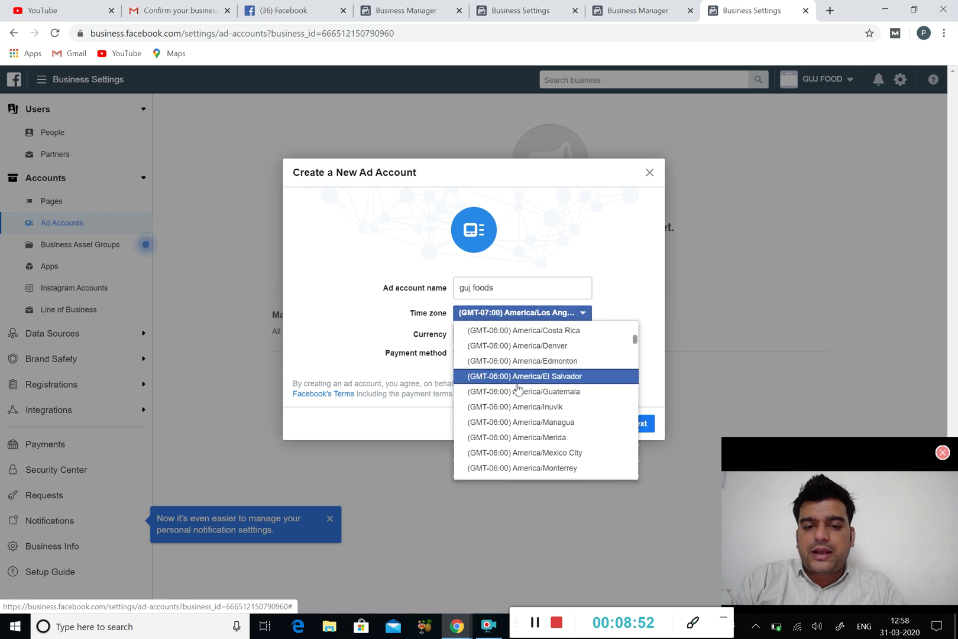
scroll(517, 388, down, 5)
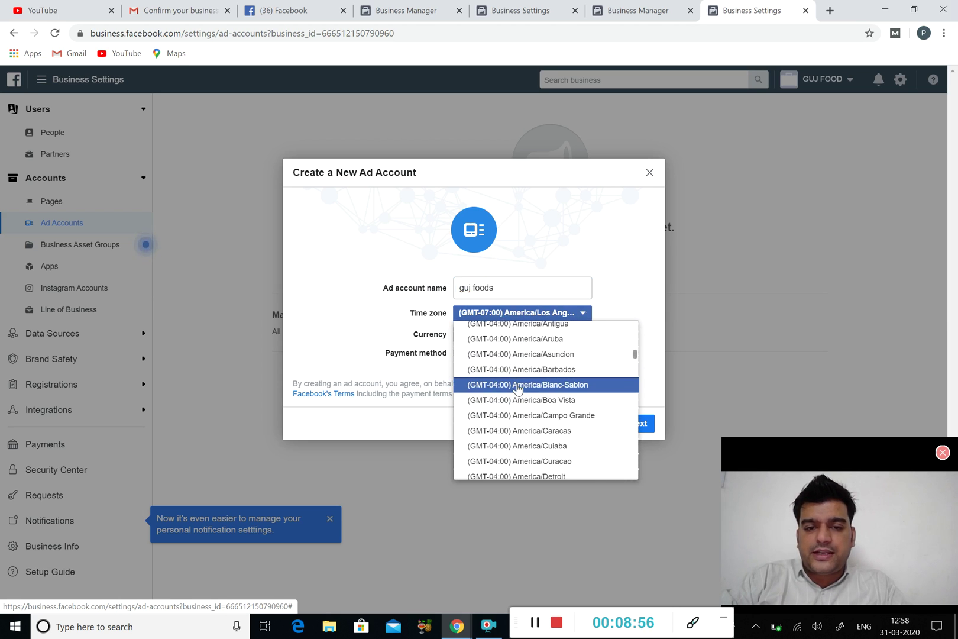
scroll(518, 387, up, 1)
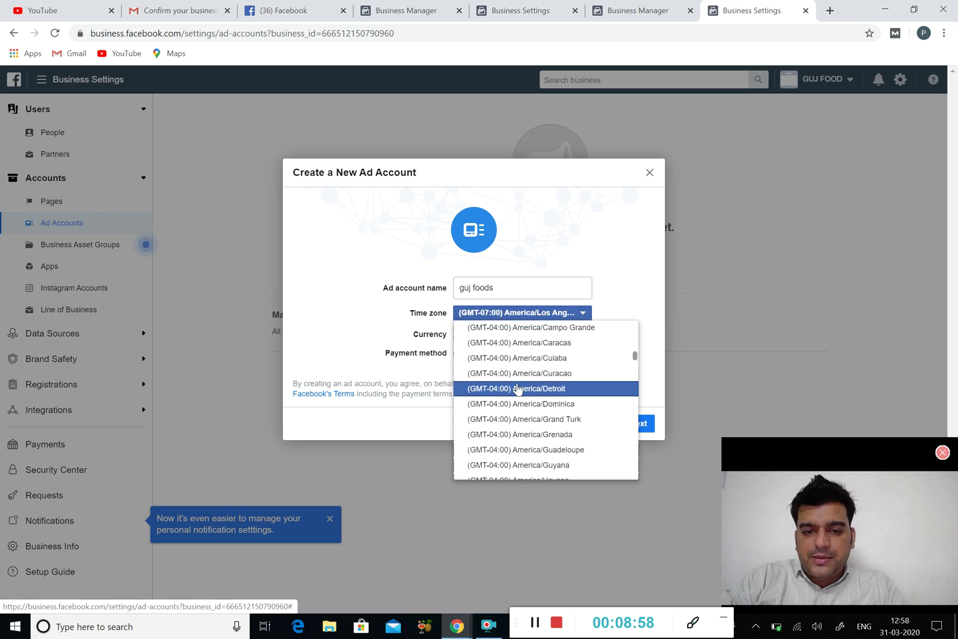
scroll(517, 387, down, 4)
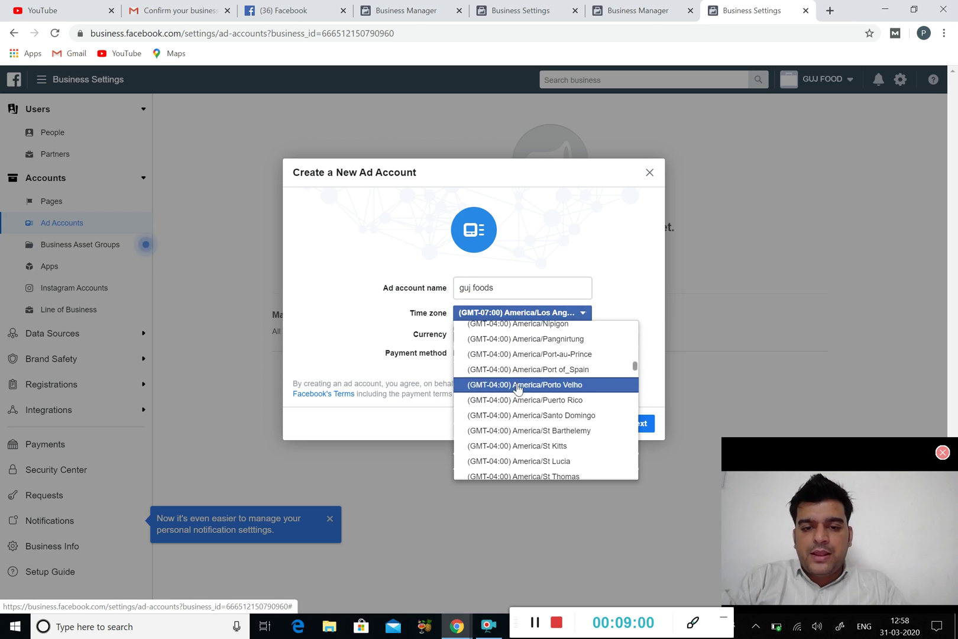
scroll(517, 387, down, 7)
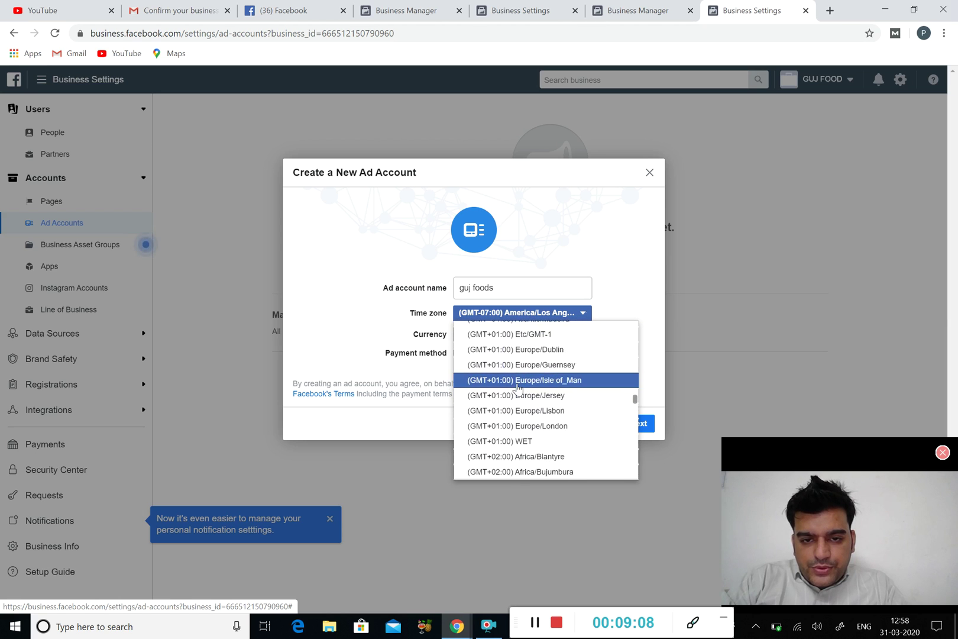
scroll(518, 387, down, 1)
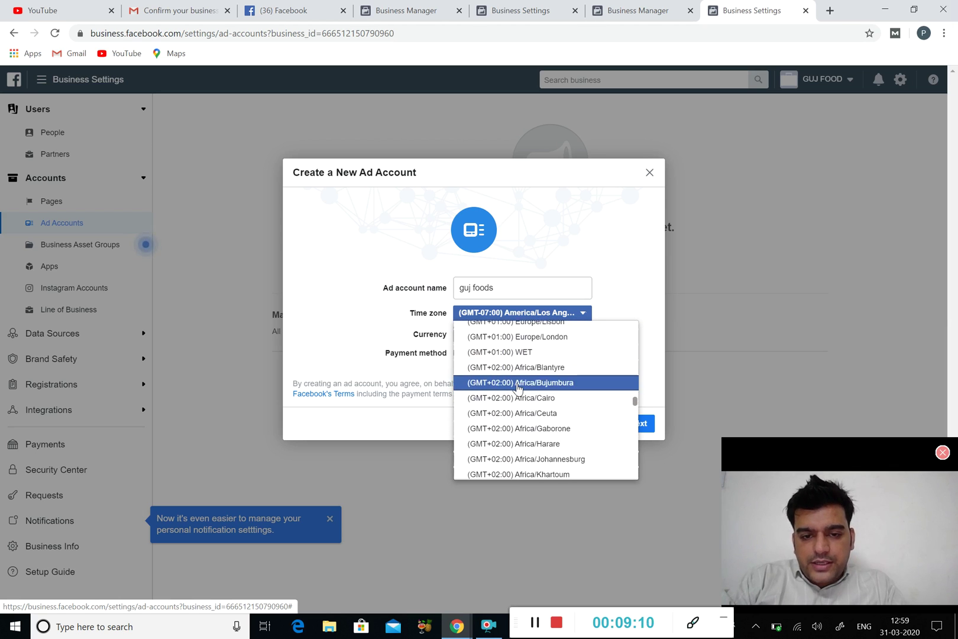
scroll(517, 387, down, 1)
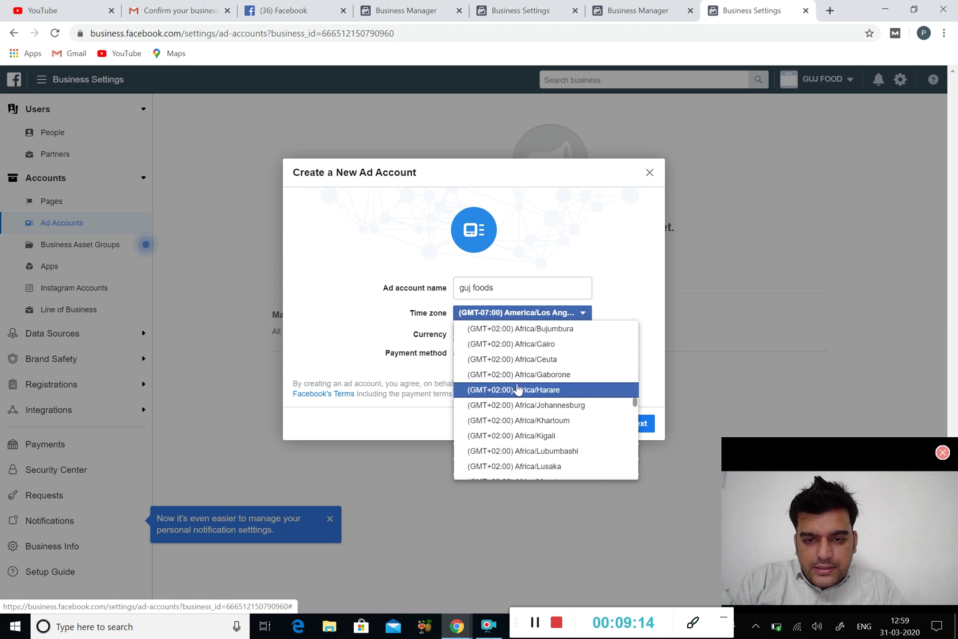
scroll(518, 387, up, 2)
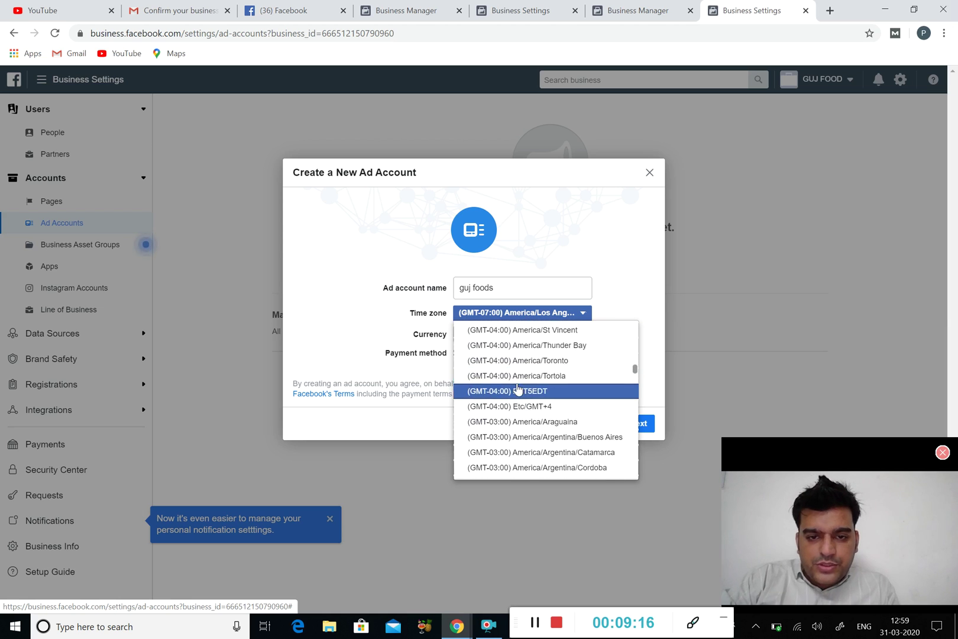
scroll(518, 389, up, 2)
scroll(517, 388, up, 1)
scroll(517, 387, up, 1)
scroll(518, 388, up, 1)
scroll(517, 388, up, 1)
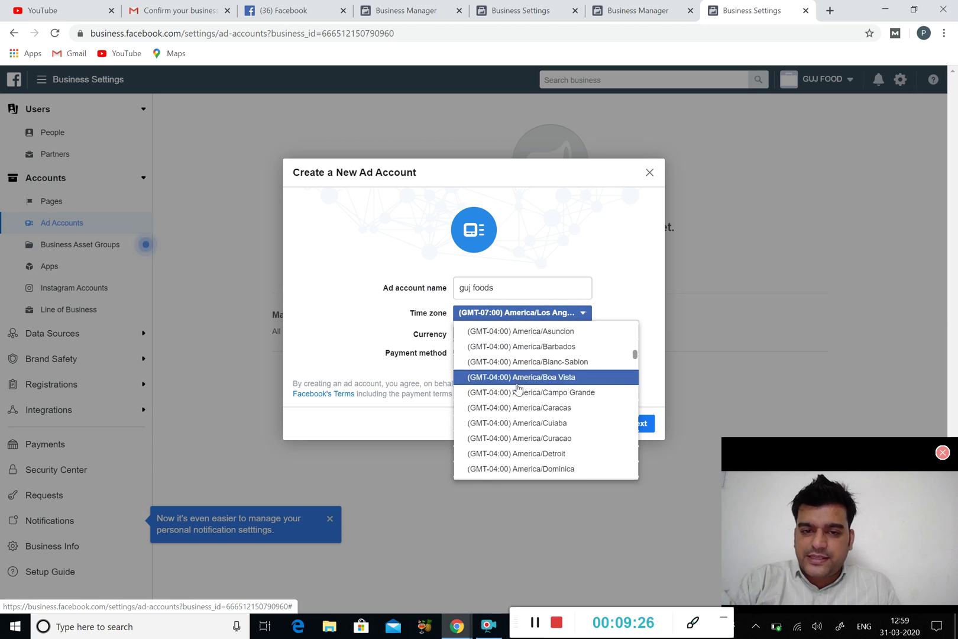
scroll(517, 388, up, 1)
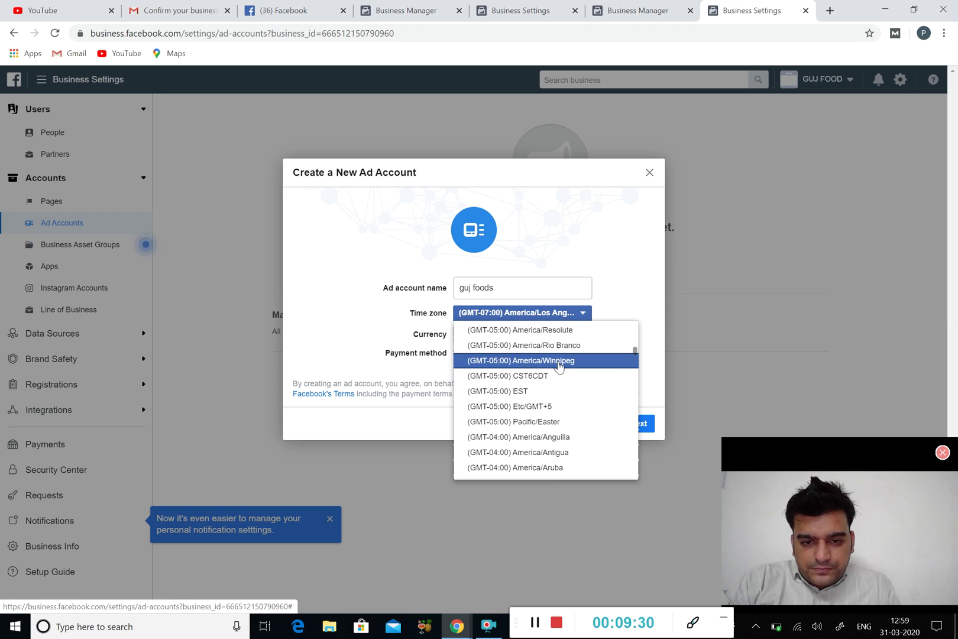
scroll(559, 367, up, 1)
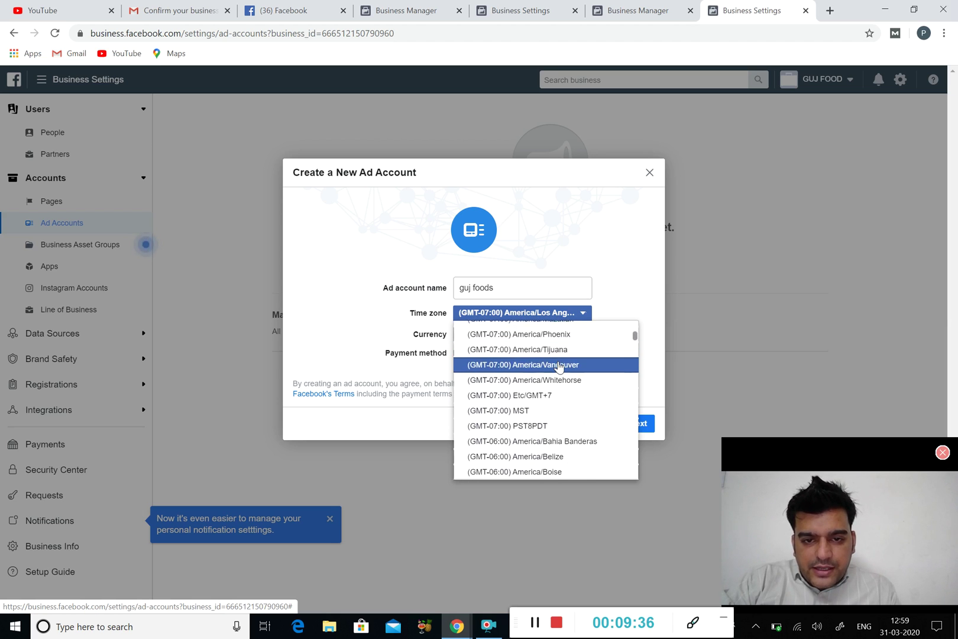
scroll(559, 367, up, 2)
scroll(558, 367, up, 3)
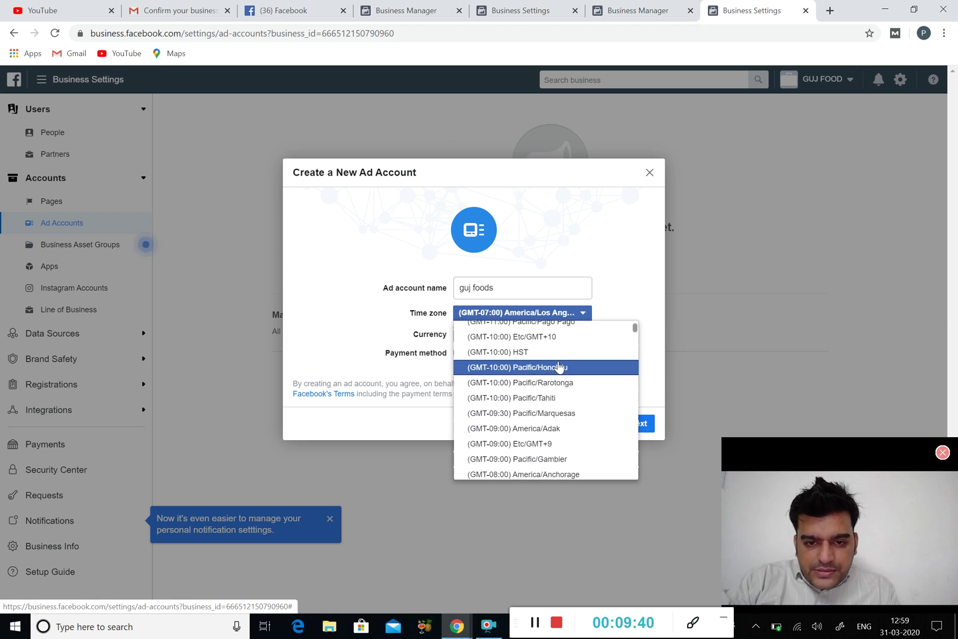
scroll(559, 367, up, 1)
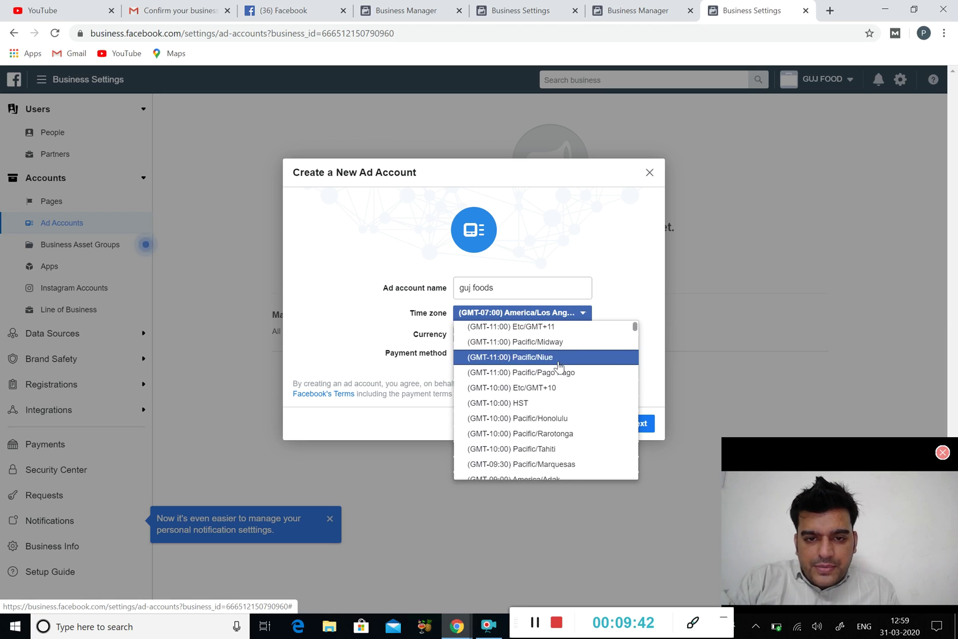
scroll(559, 366, up, 1)
click(582, 313)
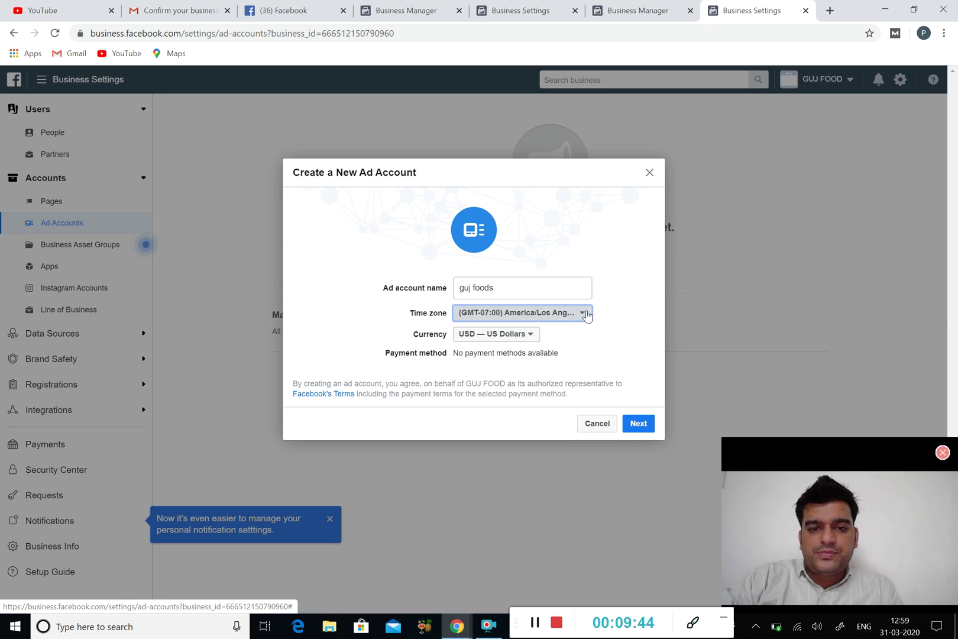
Set the new ad account's currency to INR — Indian Rupee.
click(502, 335)
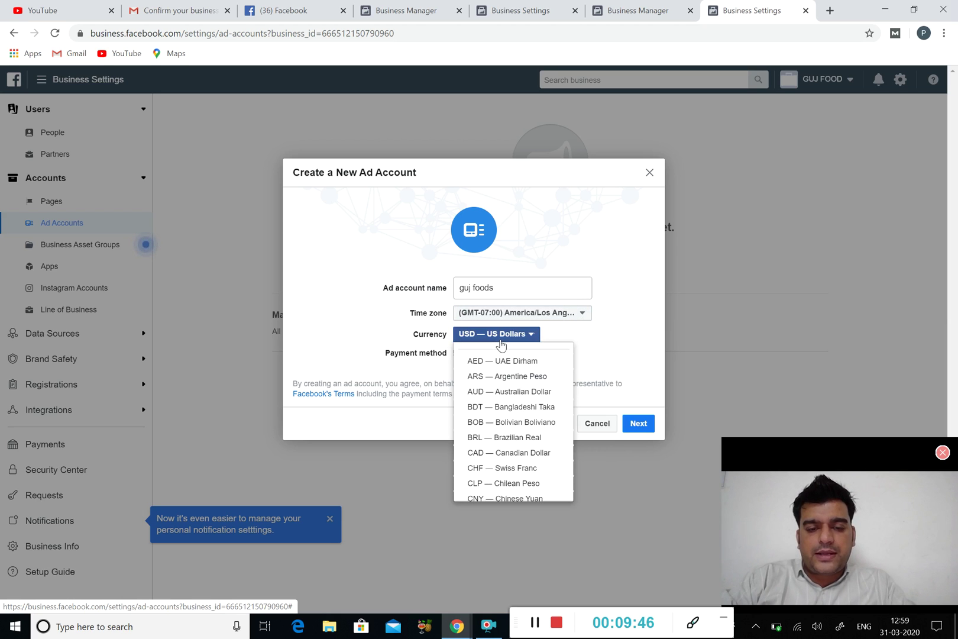
scroll(507, 378, down, 3)
scroll(507, 379, down, 3)
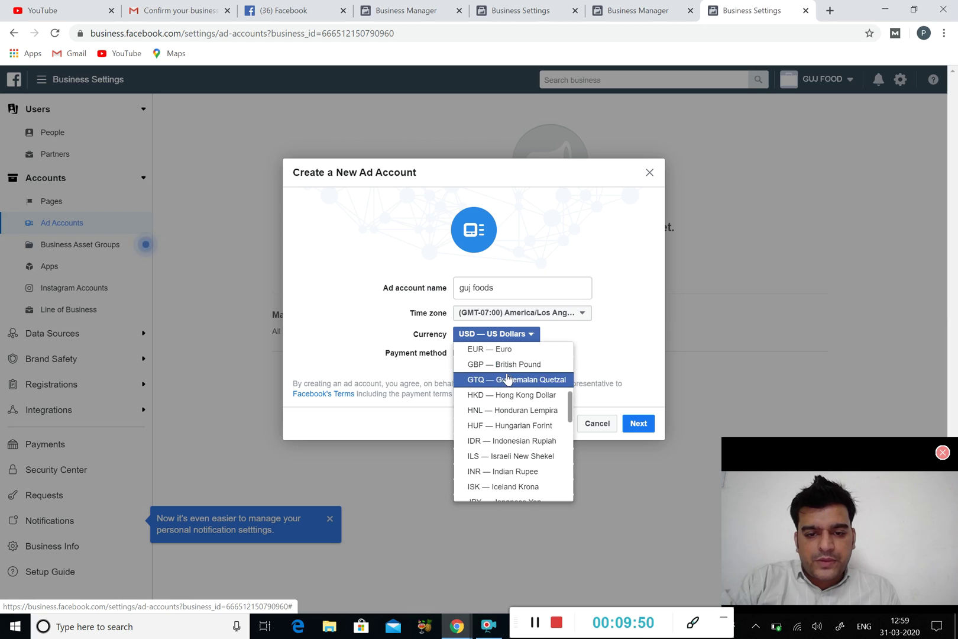
click(525, 472)
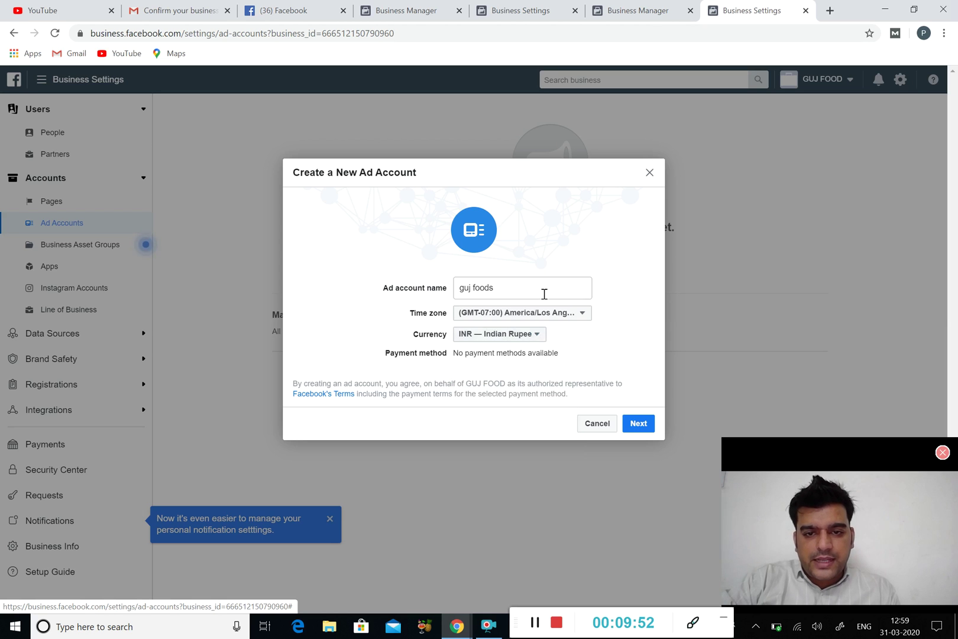
Set the new ad account's time zone to (GMT+05:30) Asia/Kolkata.
click(553, 313)
scroll(529, 400, down, 8)
scroll(530, 400, down, 8)
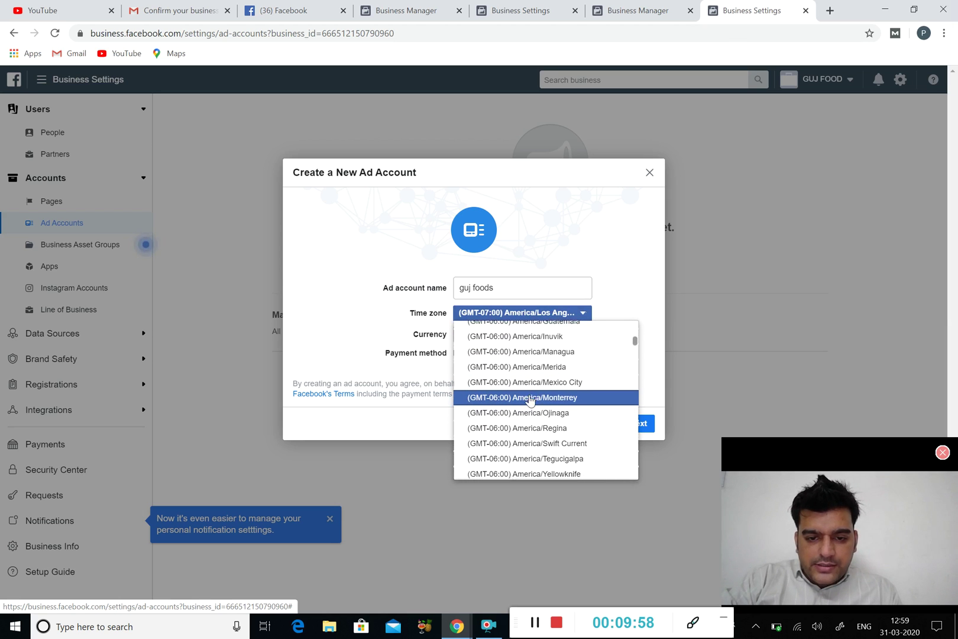
click(535, 622)
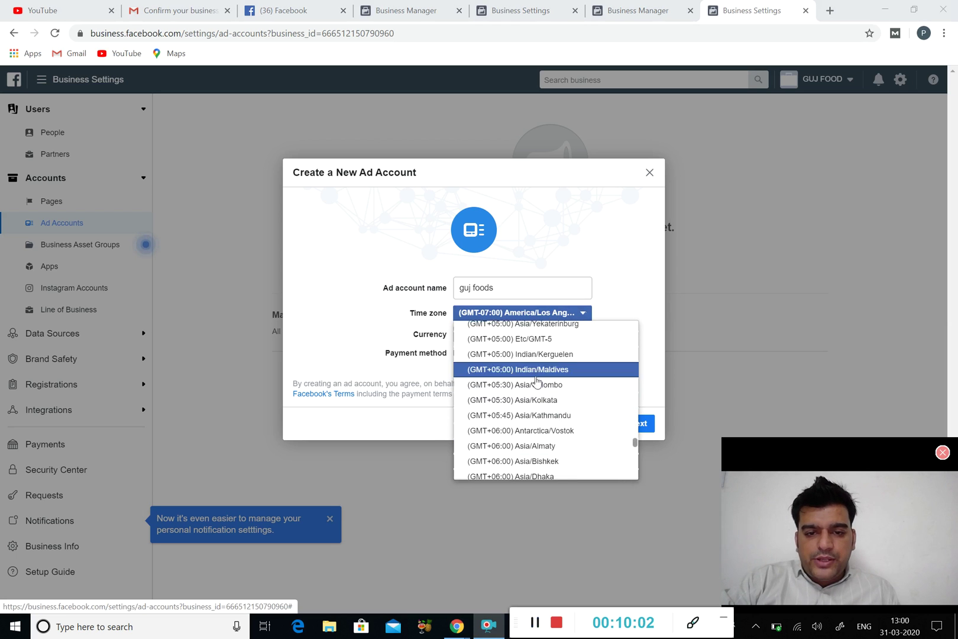
click(535, 406)
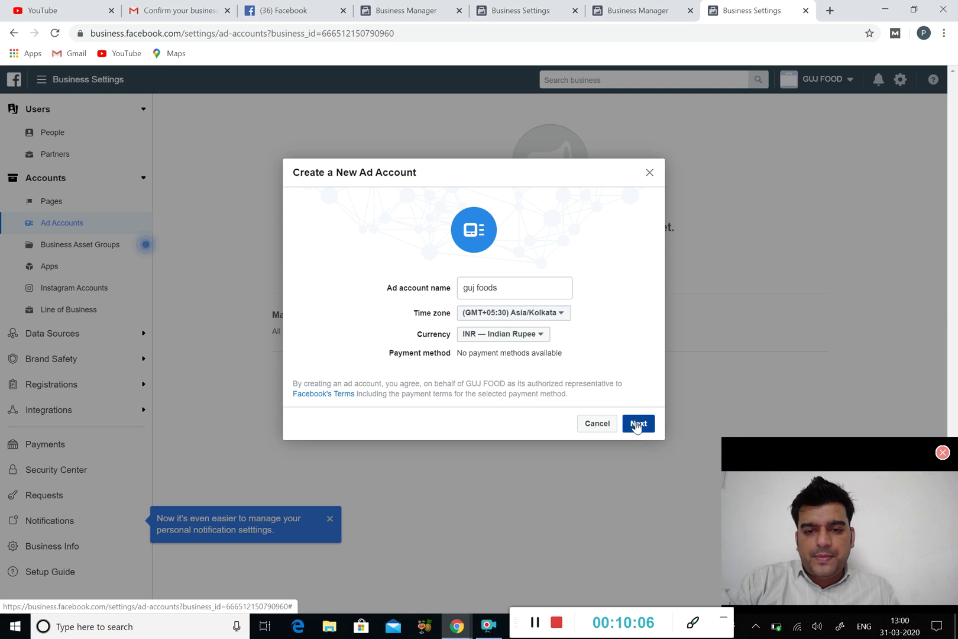
Continue the ad account setup, specify that it is used for My business (GUJ FOOD), and create it.
click(636, 423)
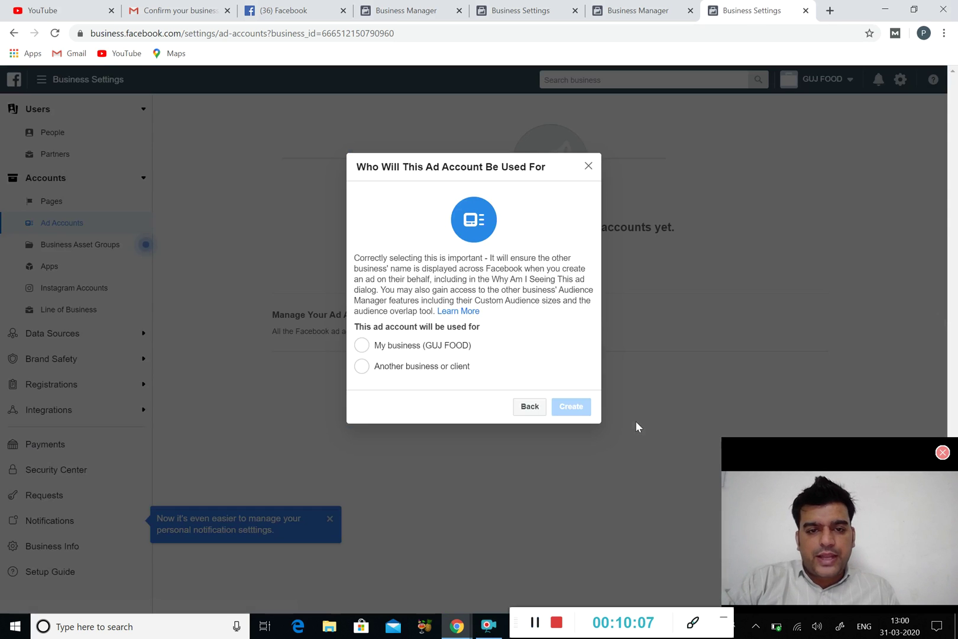
click(395, 352)
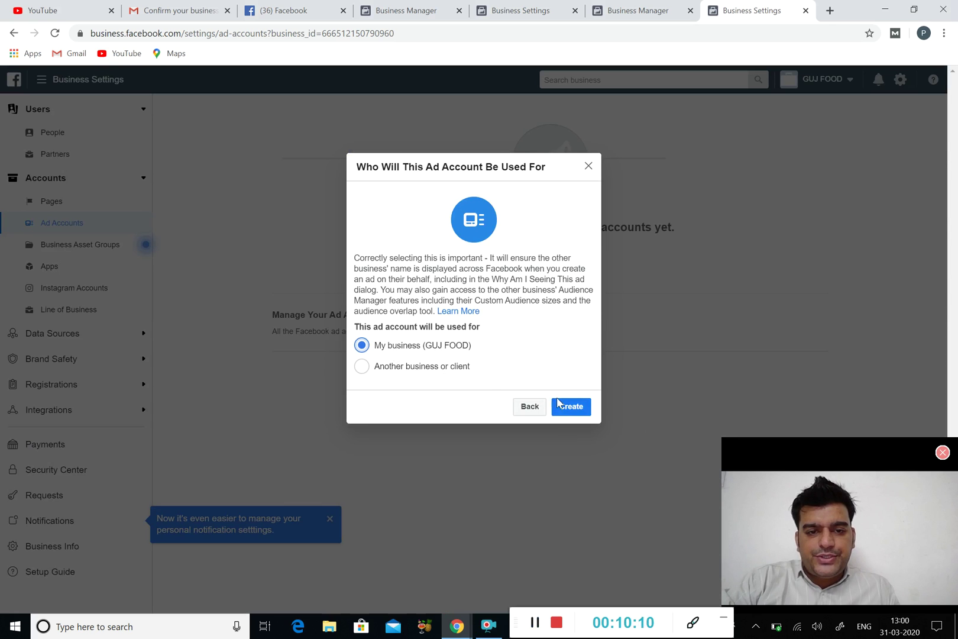
click(577, 406)
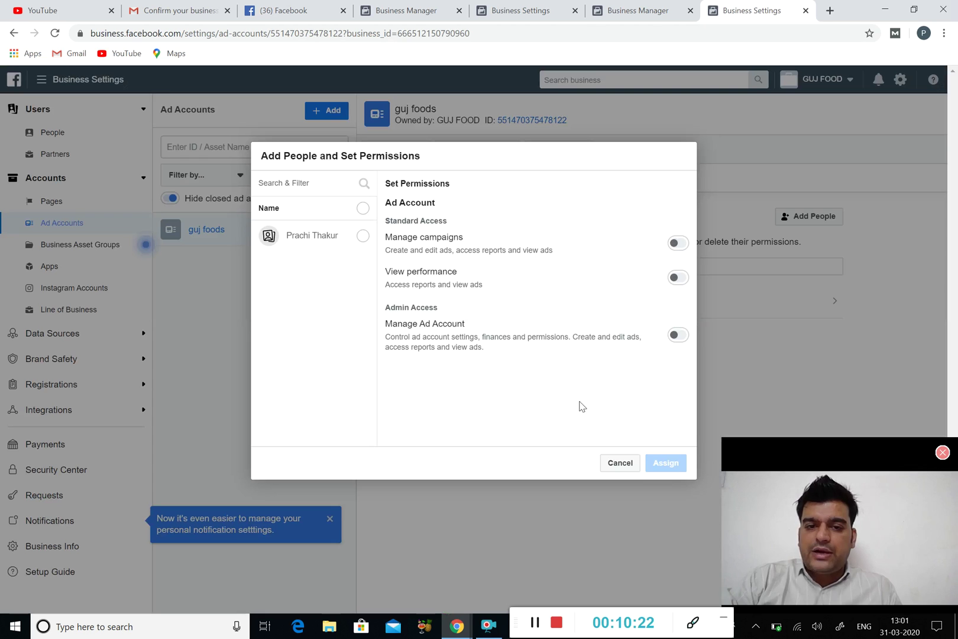
Assign the listed person to the guj foods ad account with Manage campaigns and Manage Ad Account permissions, and close the confirmation.
click(362, 236)
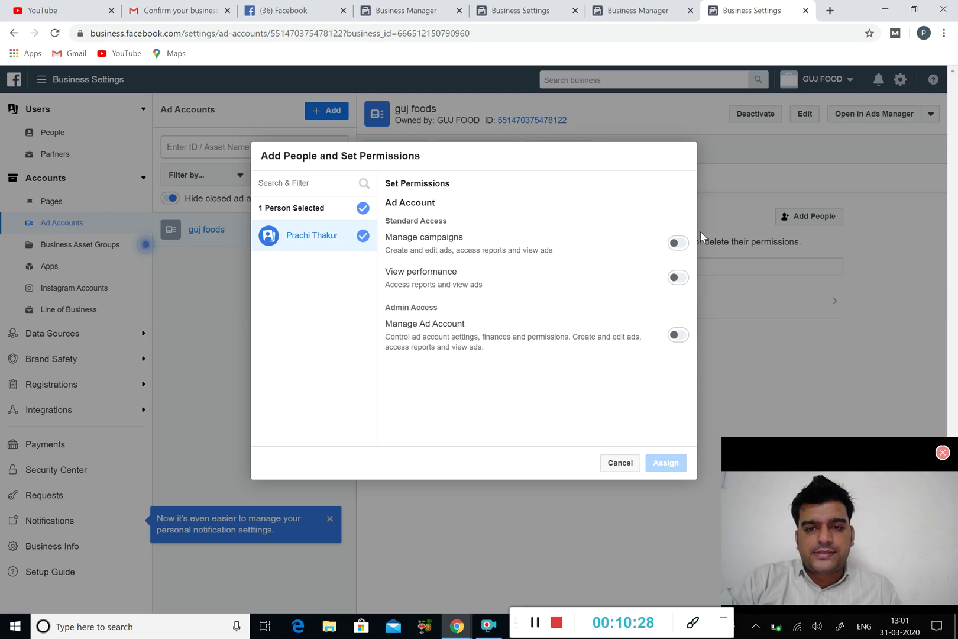
click(679, 246)
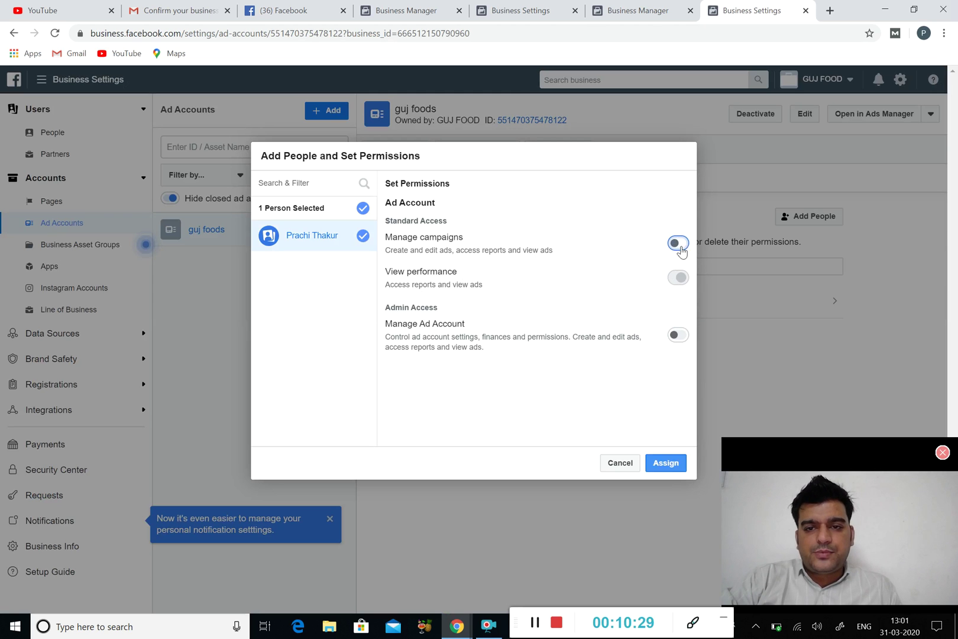
click(678, 335)
click(668, 463)
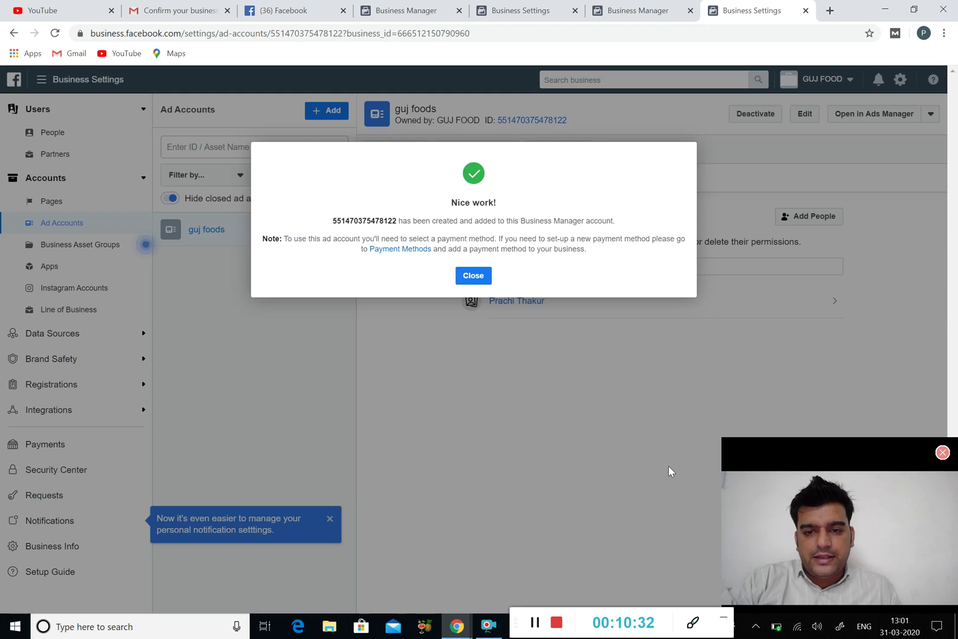
click(471, 275)
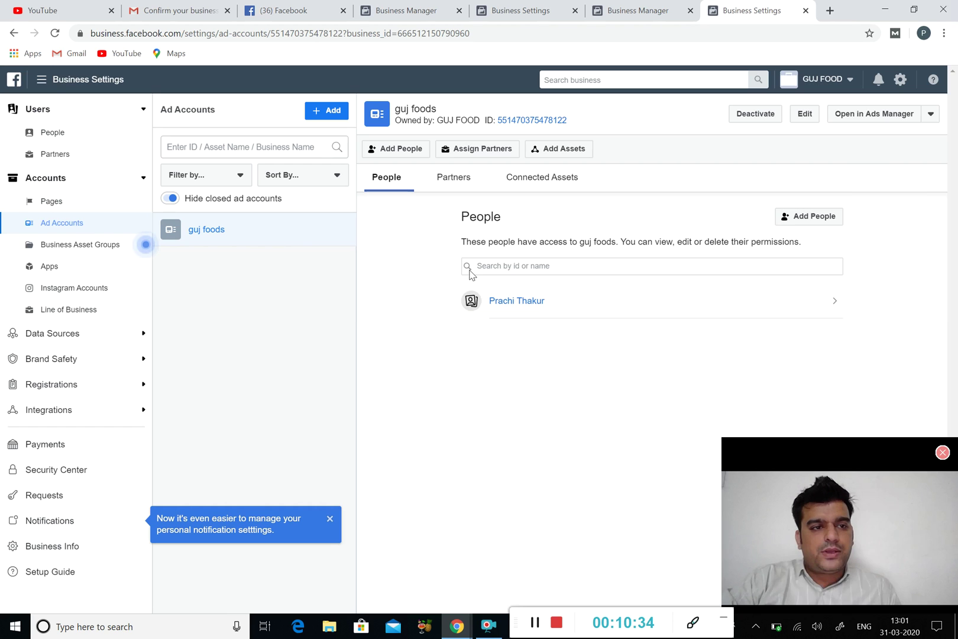
Share the guj foods ad account with partner BrandVeda, granting Manage Ad Account permission, and dismiss the result.
click(86, 155)
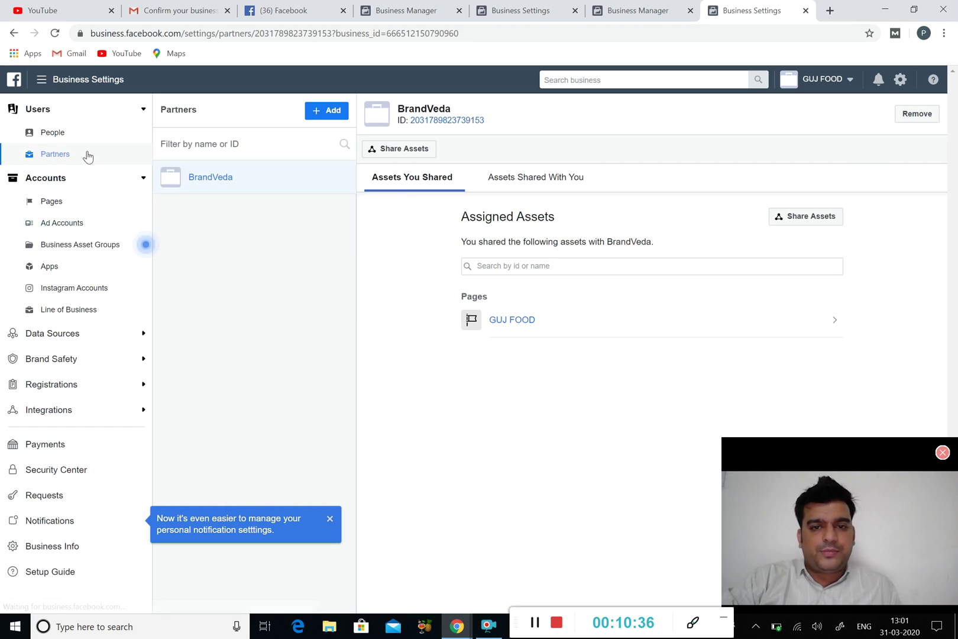
click(264, 185)
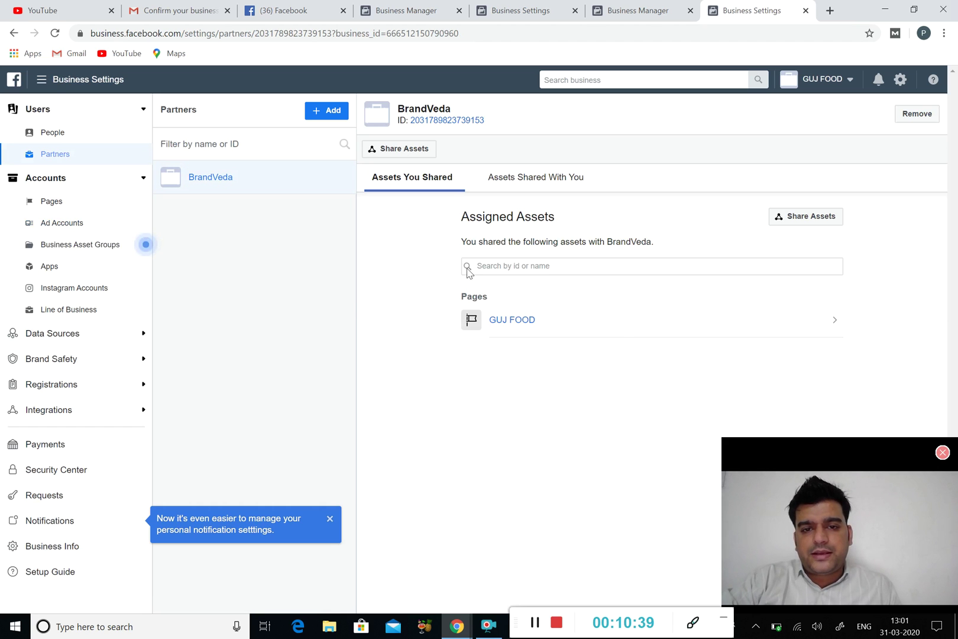
click(626, 327)
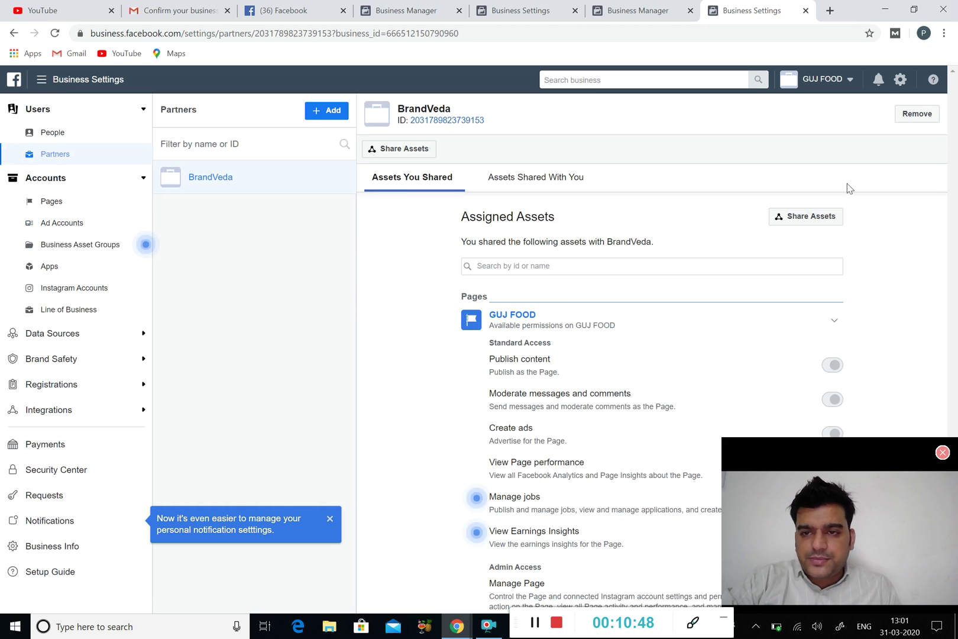
click(808, 216)
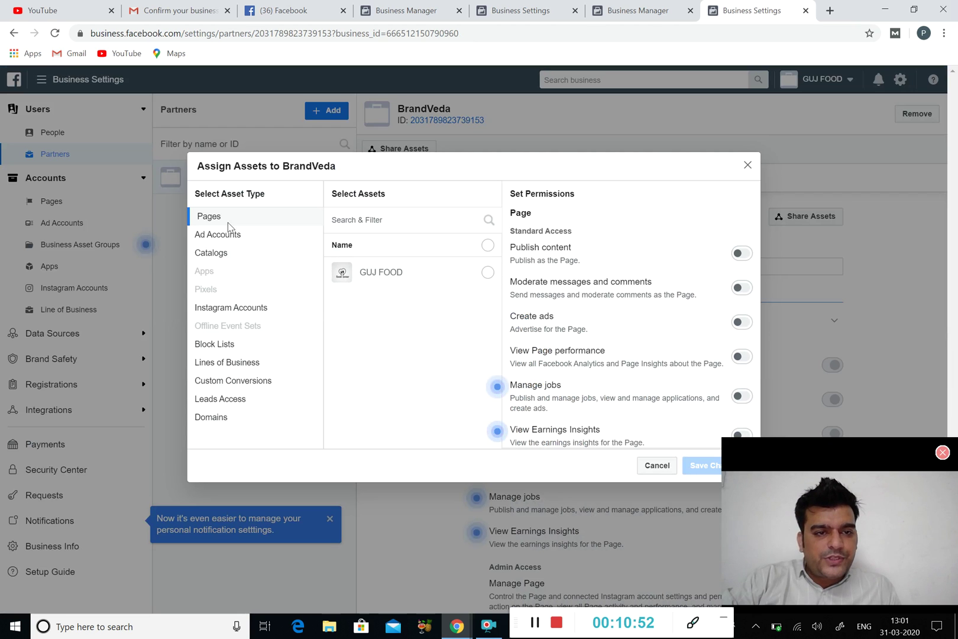
click(222, 237)
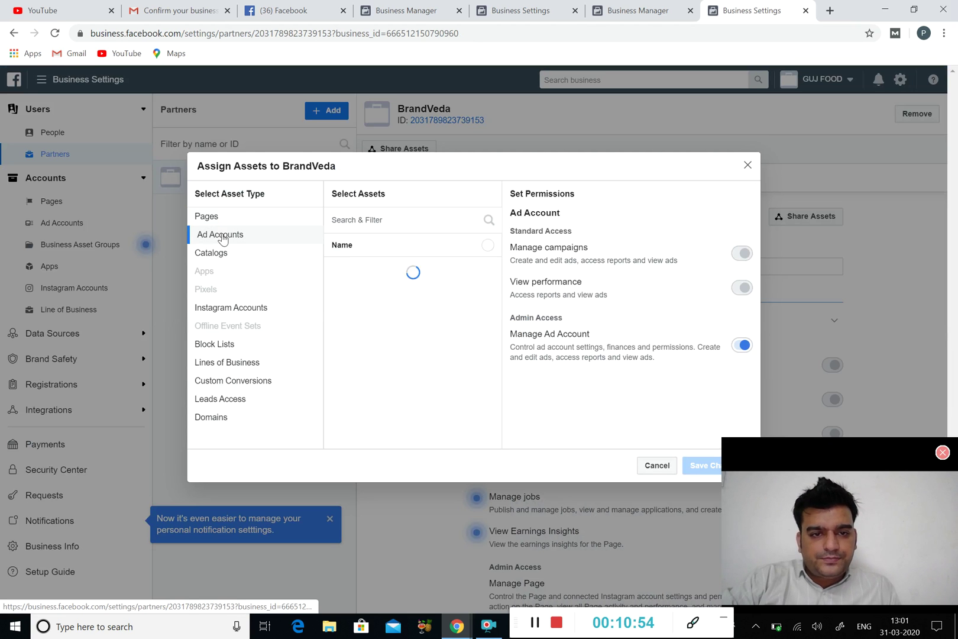
click(386, 272)
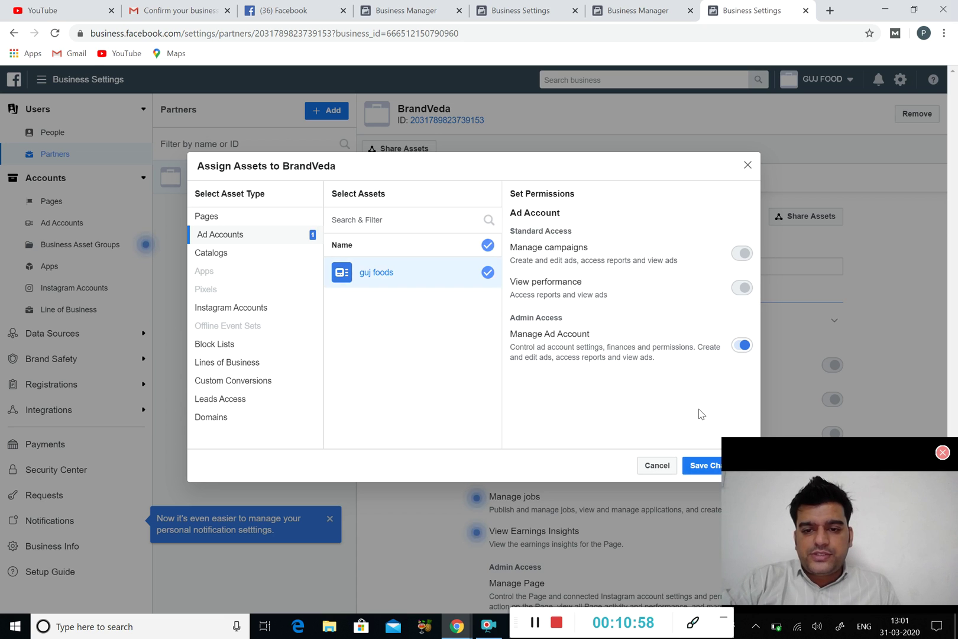
click(702, 466)
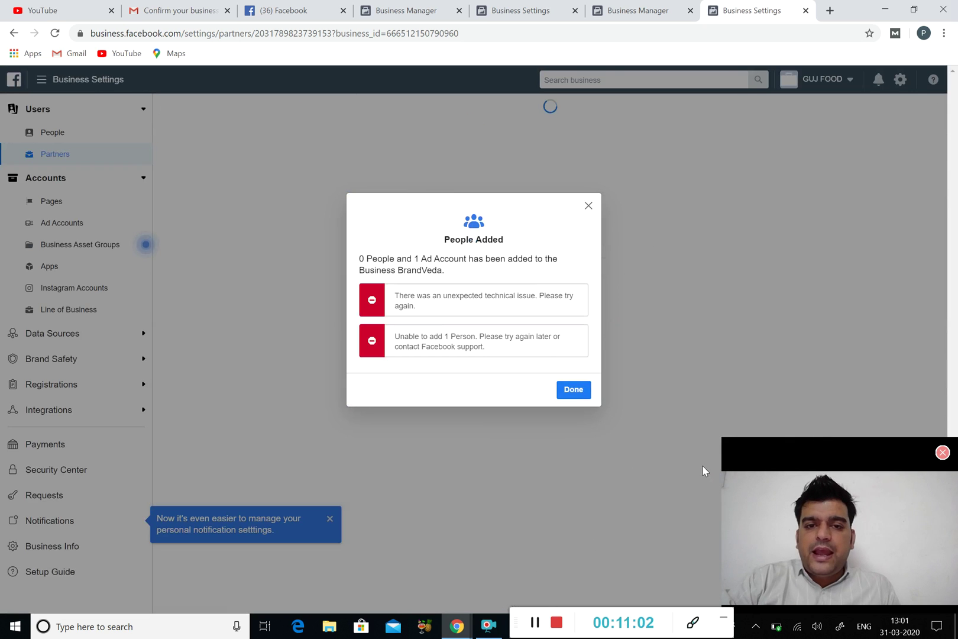
click(573, 390)
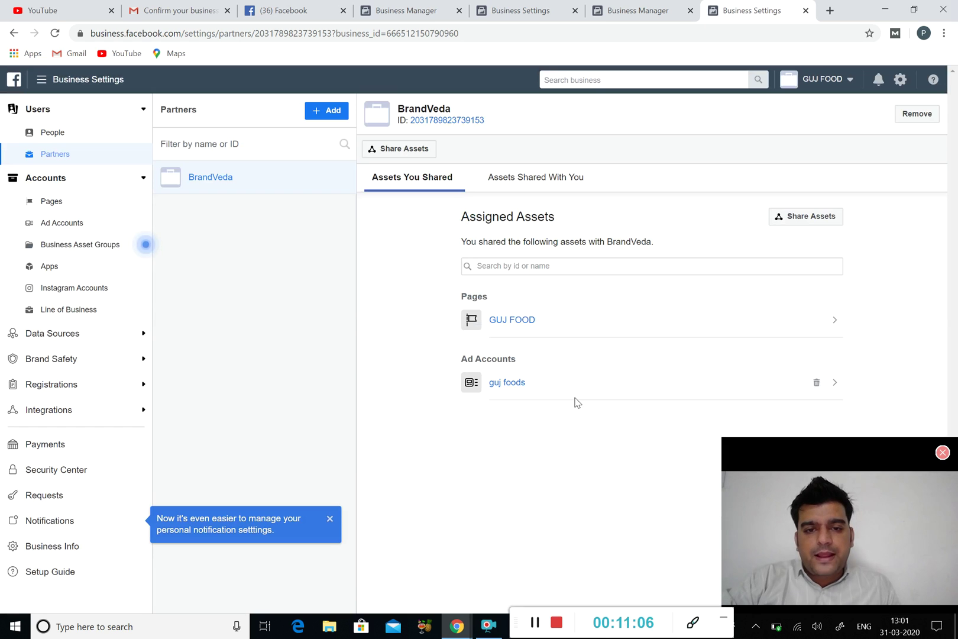
Switch to the browser window with BrandVeda's business settings and check its received and sent requests.
mouse_move(457, 625)
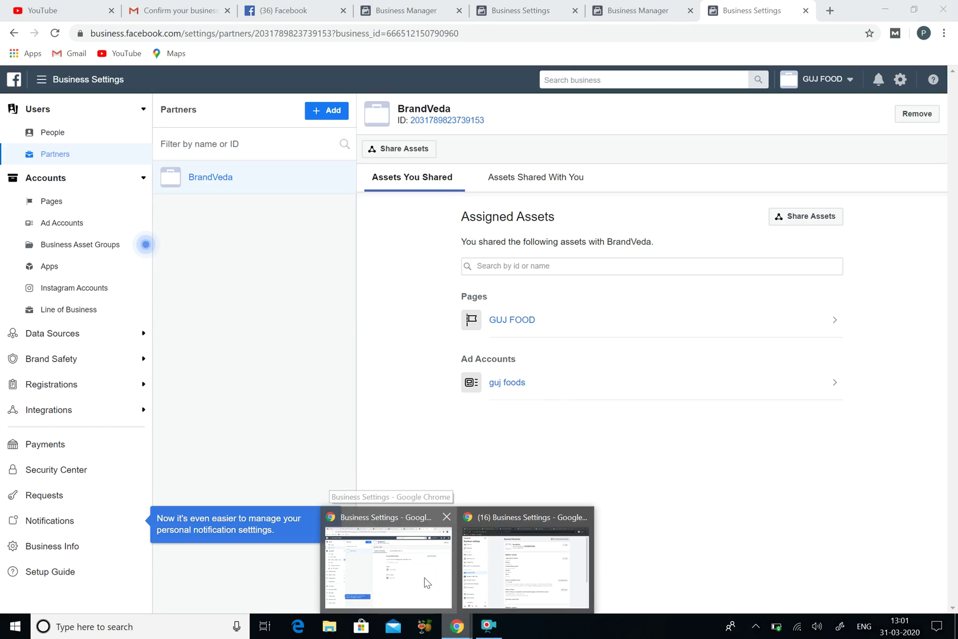
click(466, 578)
click(466, 577)
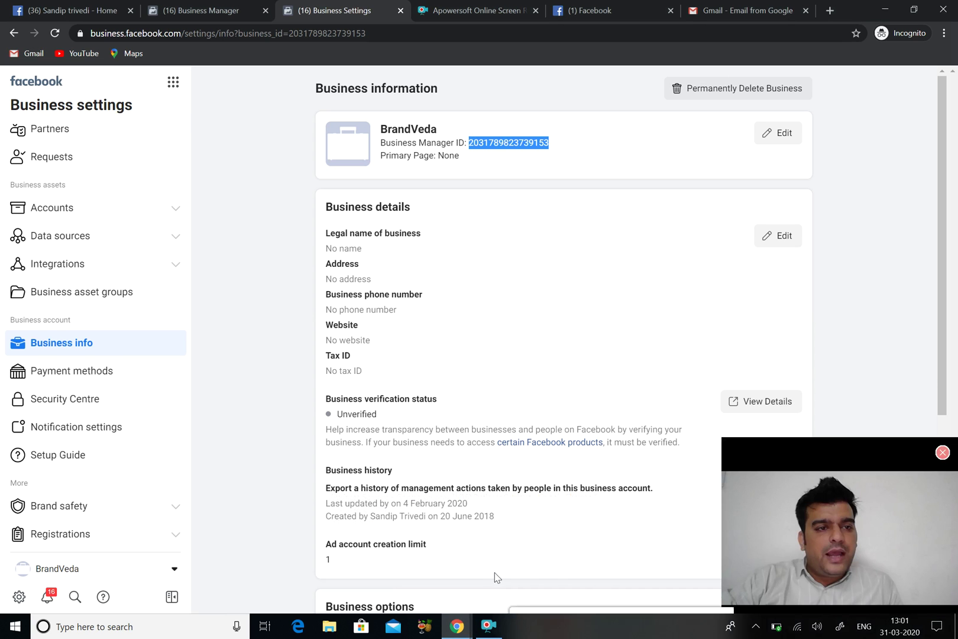
scroll(120, 254, up, 1)
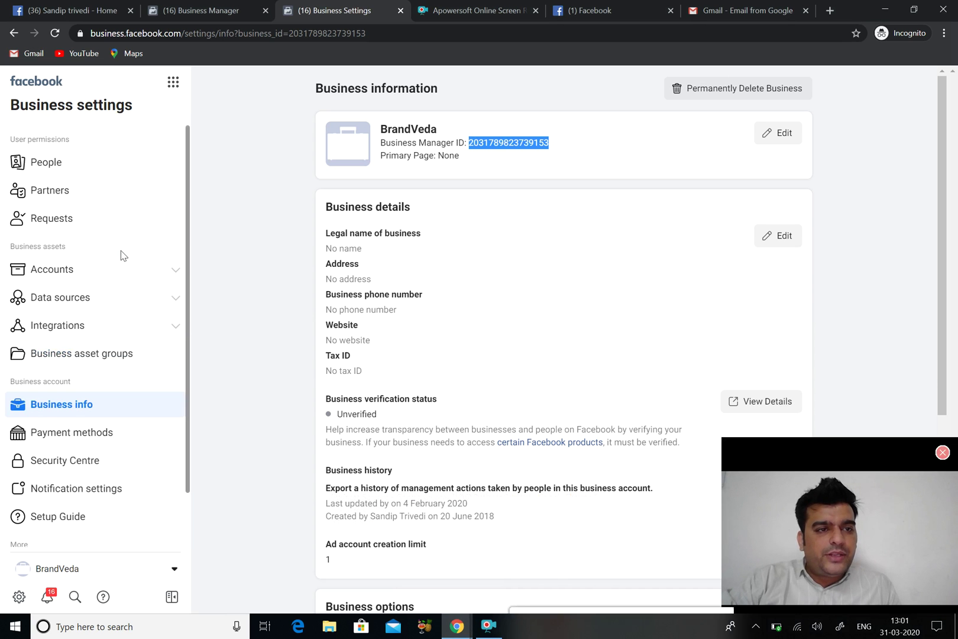
click(78, 218)
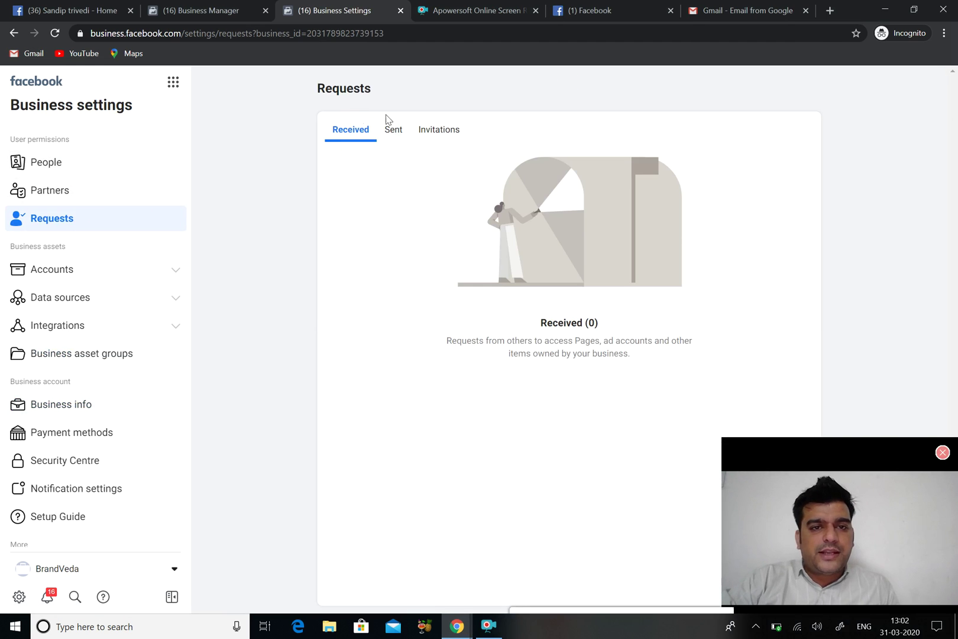
click(390, 132)
Open BrandVeda's partners, reload the page, and view the assets that GUJ FOOD shared with BrandVeda.
click(108, 202)
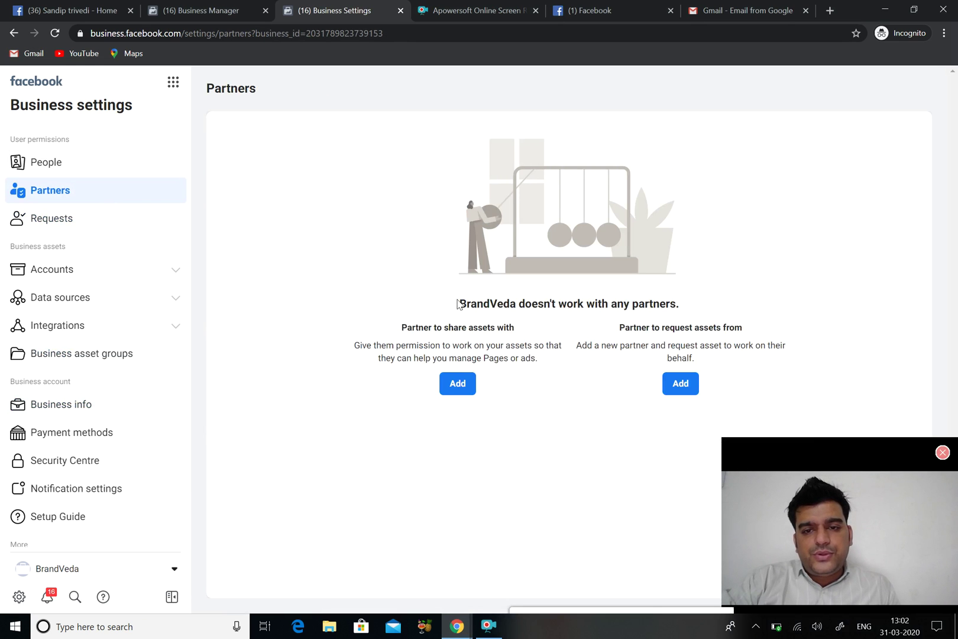
click(55, 33)
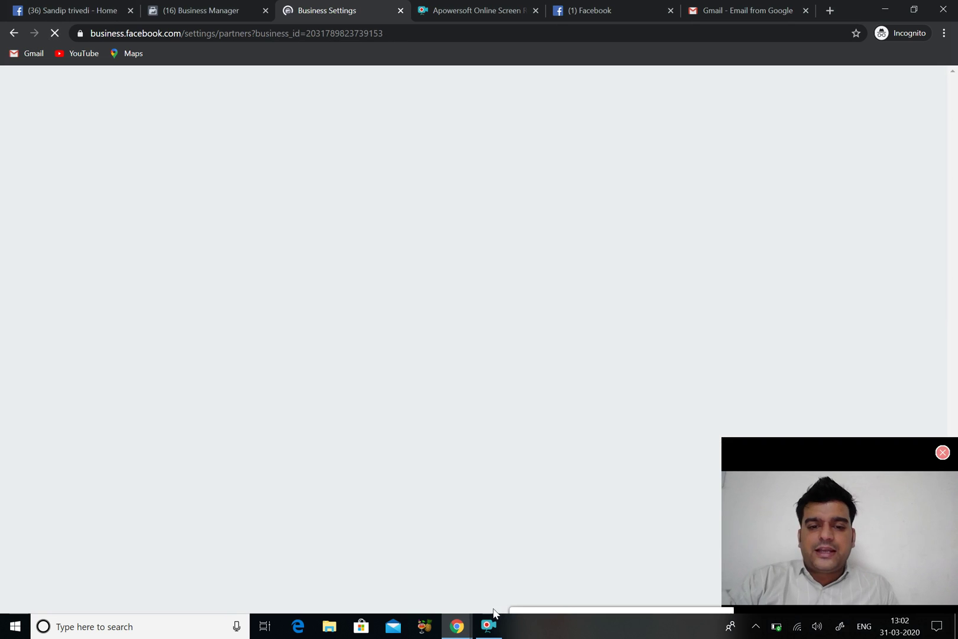
click(488, 628)
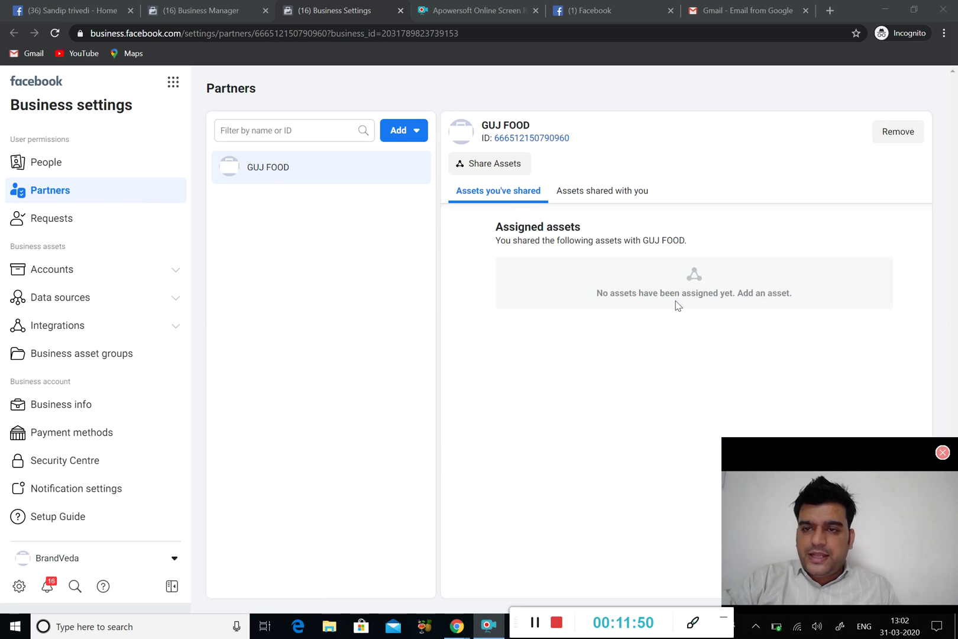
click(607, 190)
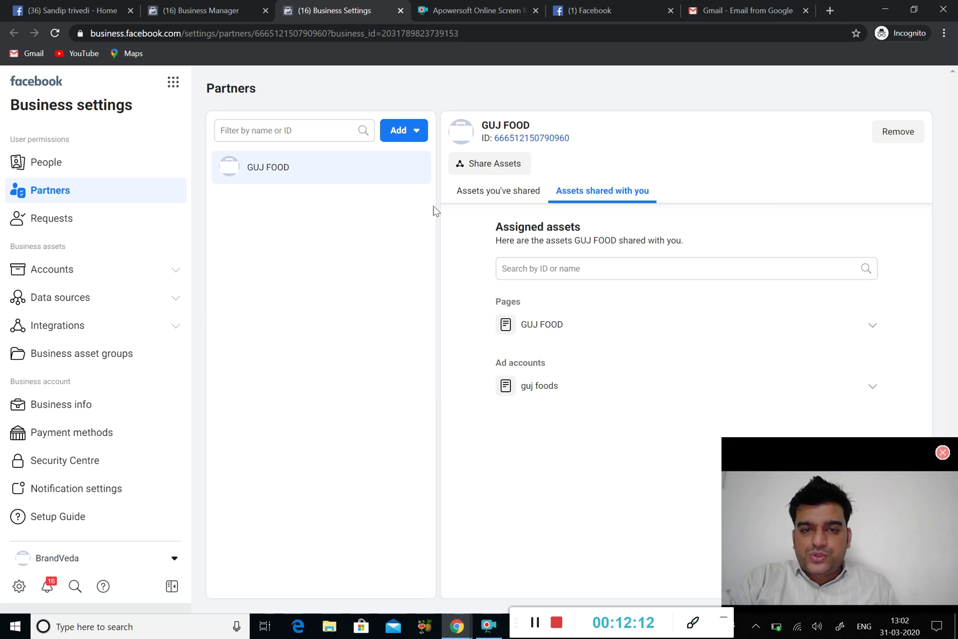
Open BrandVeda's list of ad accounts to check for the shared guj foods account.
click(60, 273)
click(58, 330)
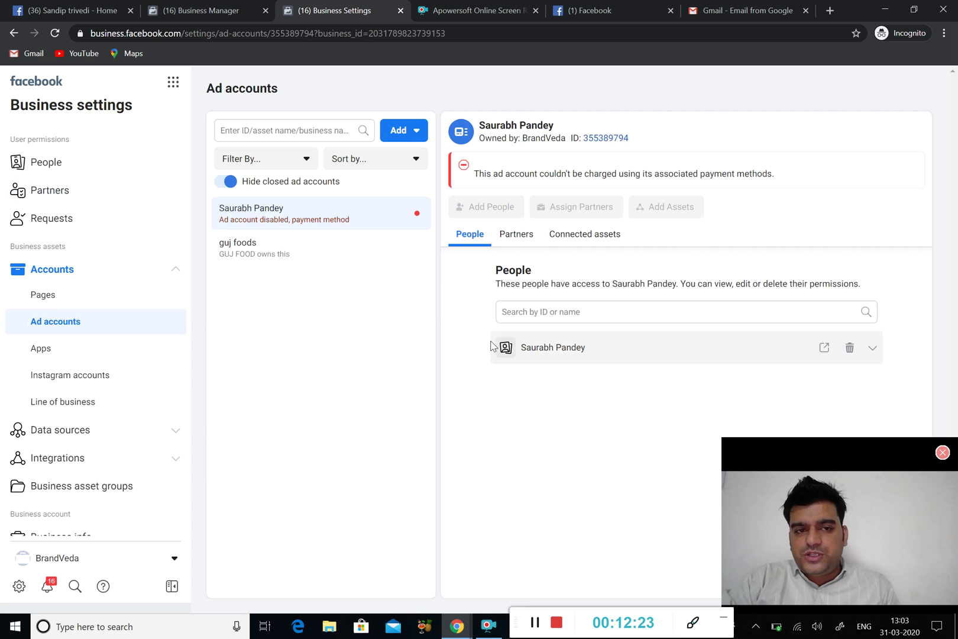
scroll(122, 400, down, 3)
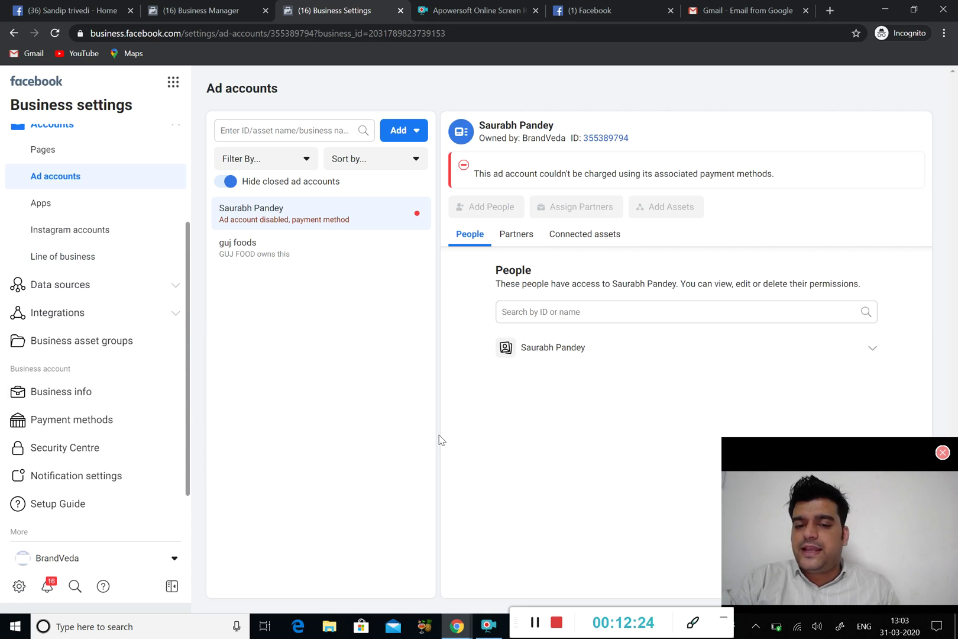